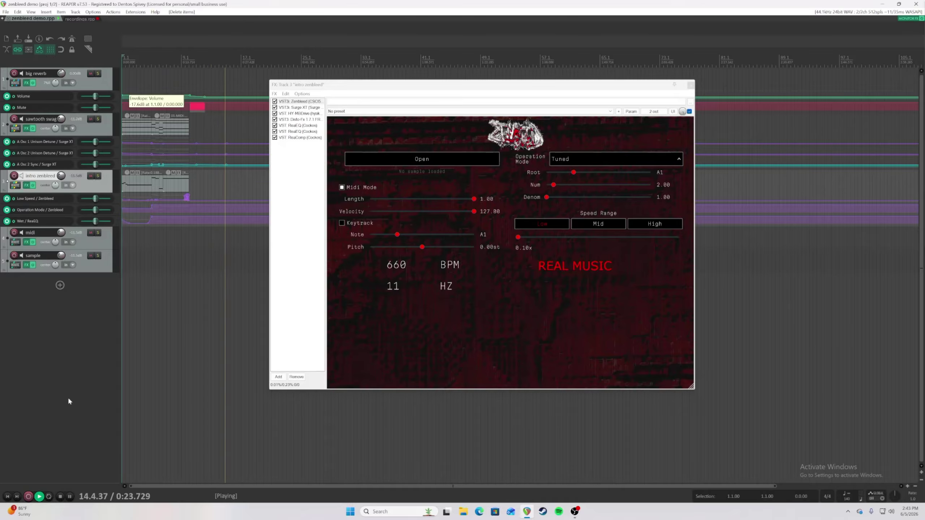
Step: Pause playback and turn off Midi Mode in the intro zenbleed track's Zenbleed plugin, closing its FX window
left_click(70, 496)
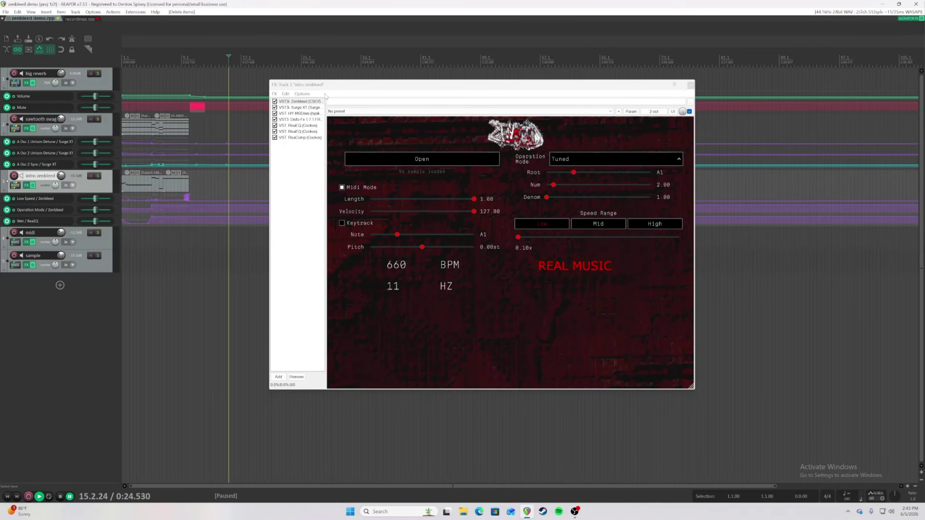
left_click_drag(332, 89, 157, 109)
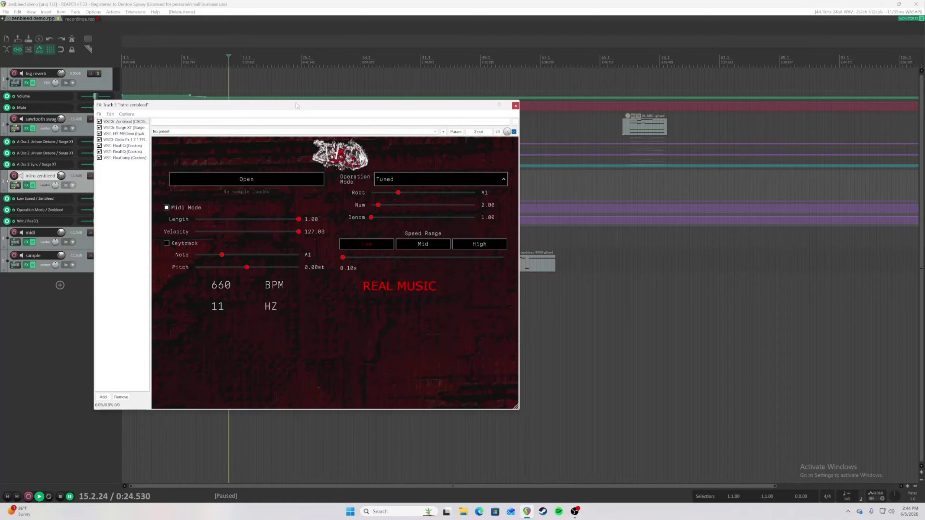
left_click_drag(296, 105, 329, 113)
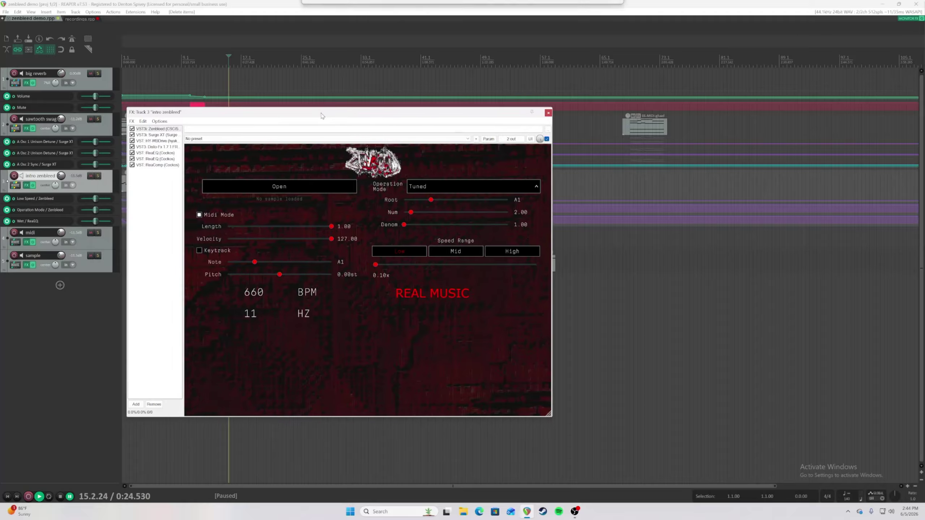
mouse_move(195, 113)
left_mouse_down()
mouse_move(217, 152)
mouse_move(188, 103)
left_mouse_up()
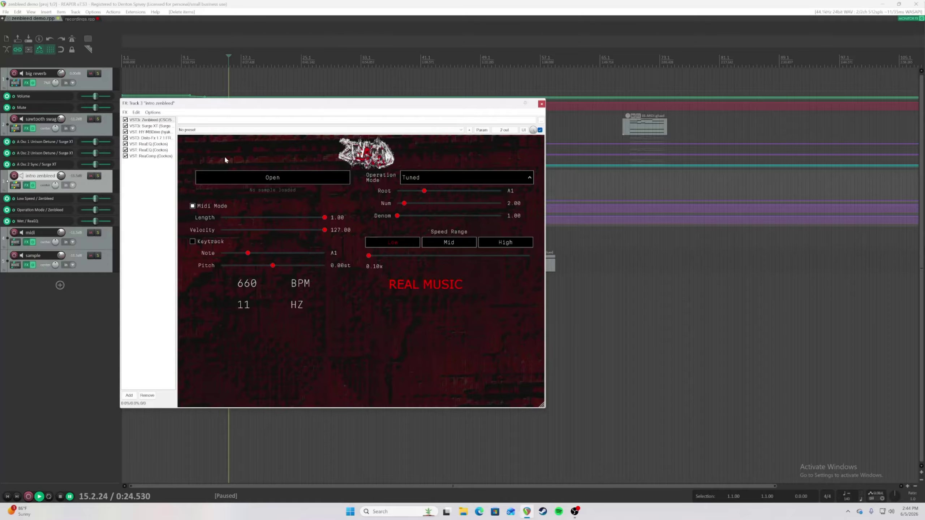
left_click(192, 206)
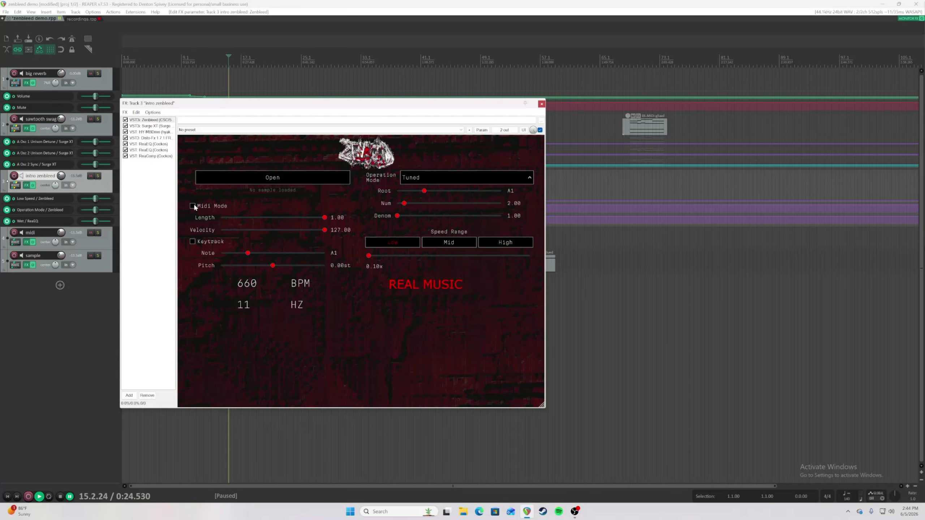
left_click(541, 104)
Step: Open the midi track's FX chain and set Zenbleed's Operation Mode to Default
left_click(396, 263)
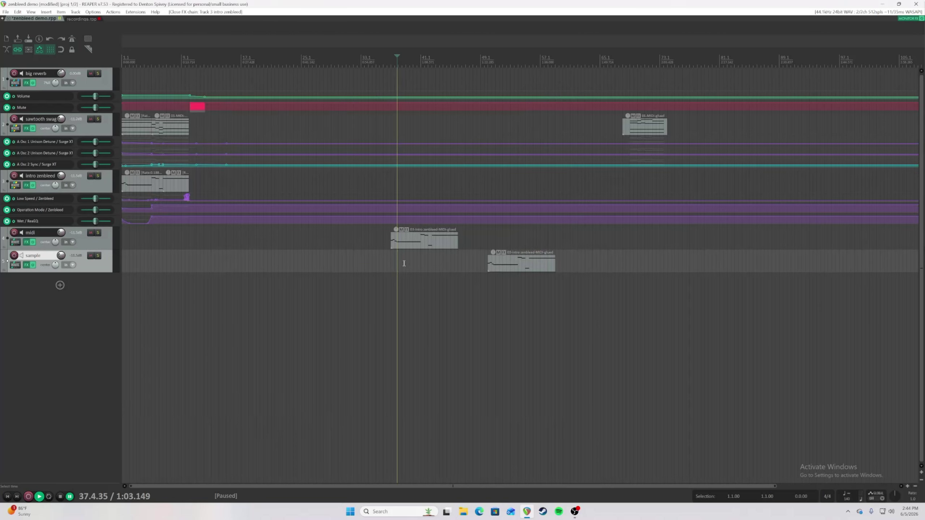
scroll(474, 263, "up", 2)
left_click(26, 242)
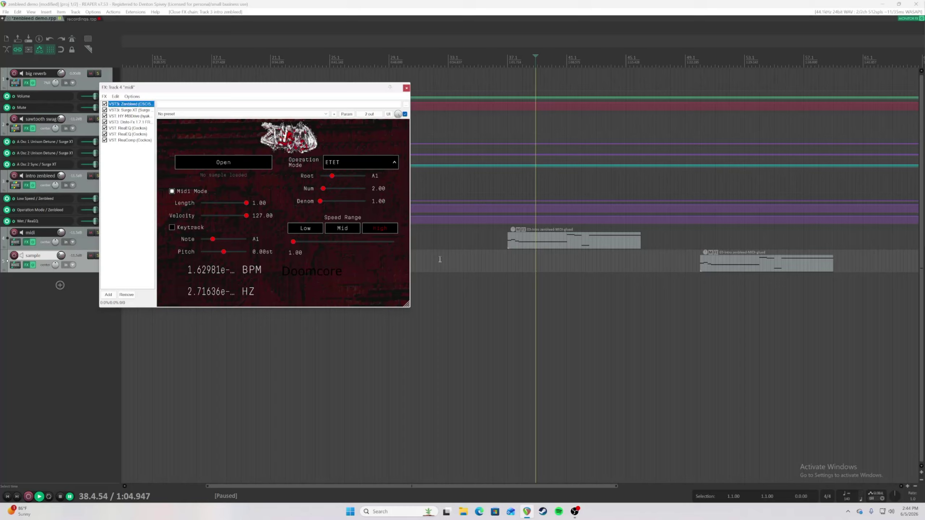
left_click(344, 162)
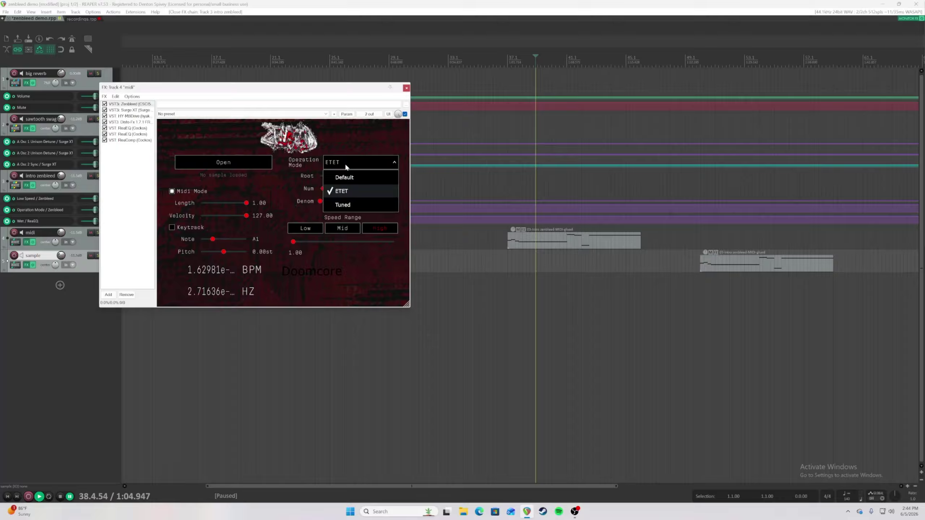
left_click(349, 178)
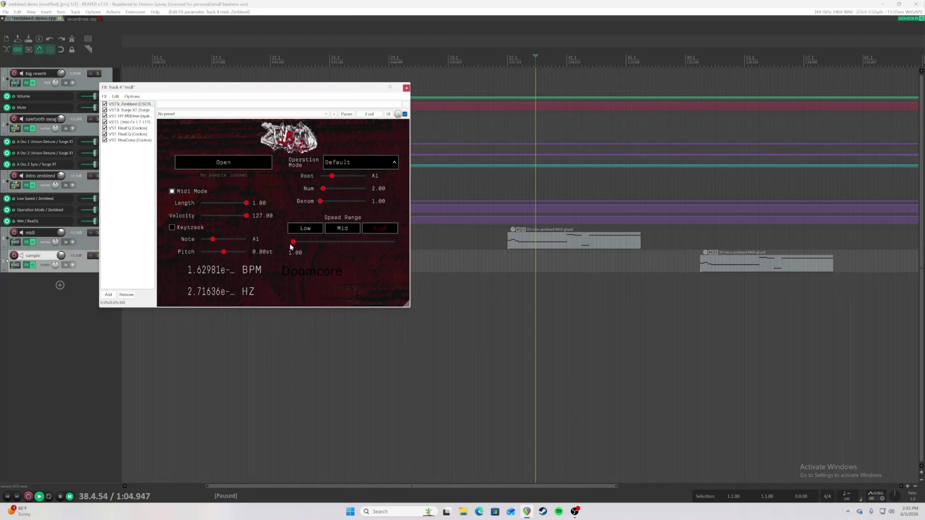
Step: Set Zenbleed's speed to 1.00x and play a short part of the midi track's clip
mouse_move(291, 244)
left_mouse_down()
mouse_move(312, 243)
mouse_move(299, 245)
left_mouse_up()
left_click(525, 256)
key("space")
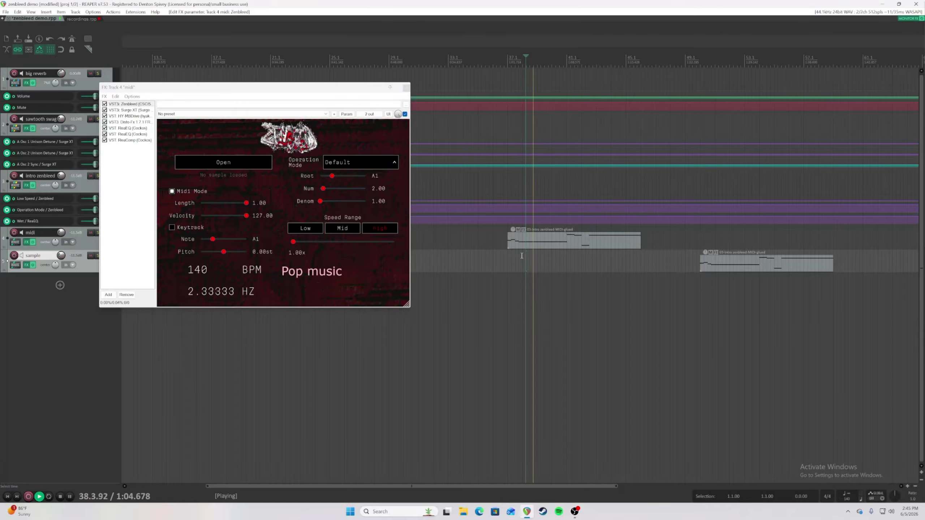
key("space")
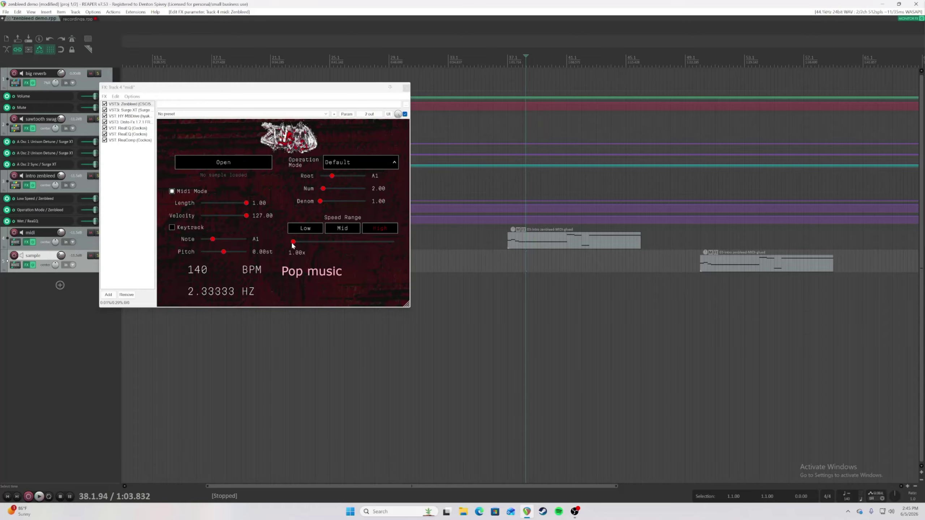
Step: Raise the speed to 11.97x, start playback, and lower the speed to 0.97x before stopping
left_click_drag(292, 244, 314, 247)
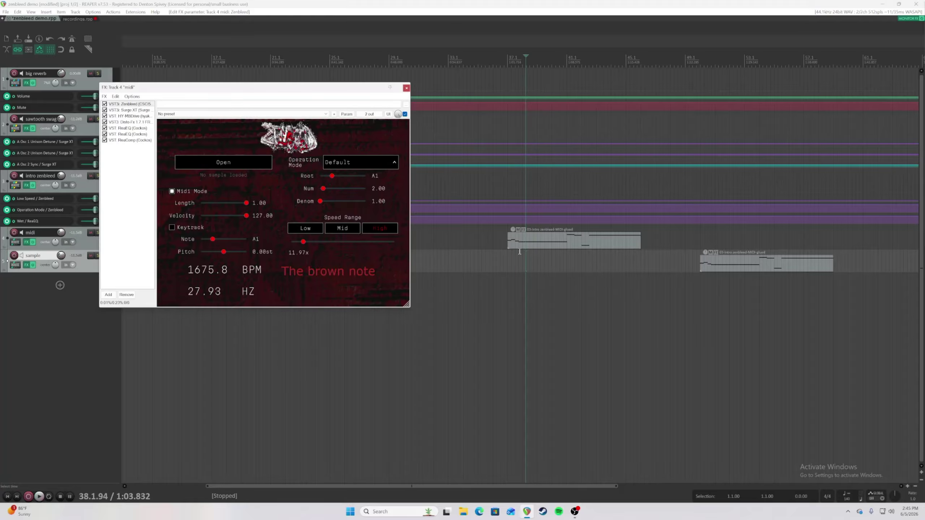
key("space")
mouse_move(303, 242)
left_mouse_down()
mouse_move(317, 247)
mouse_move(295, 249)
mouse_move(368, 252)
mouse_move(293, 254)
left_mouse_up()
key("space")
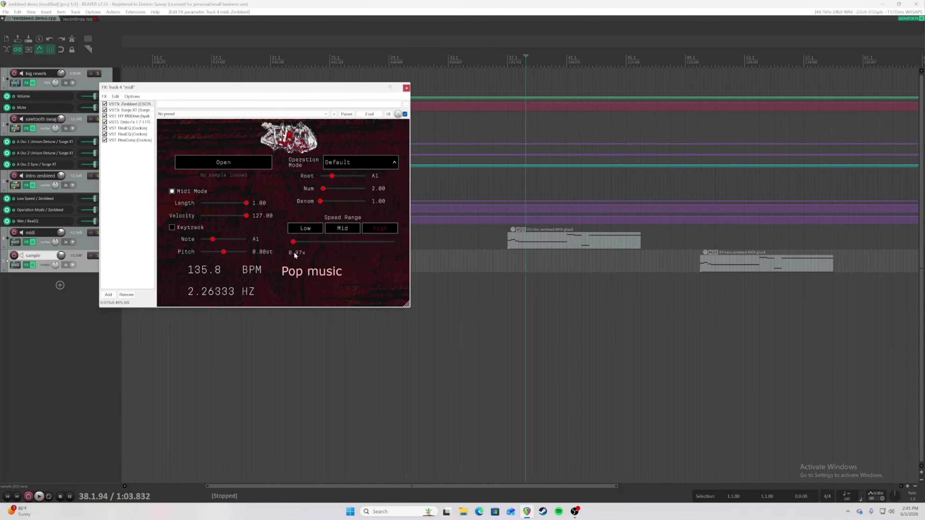
Step: Play the midi track's clip from its start and raise the speed to 4.02x during playback
left_click(511, 255)
key("space")
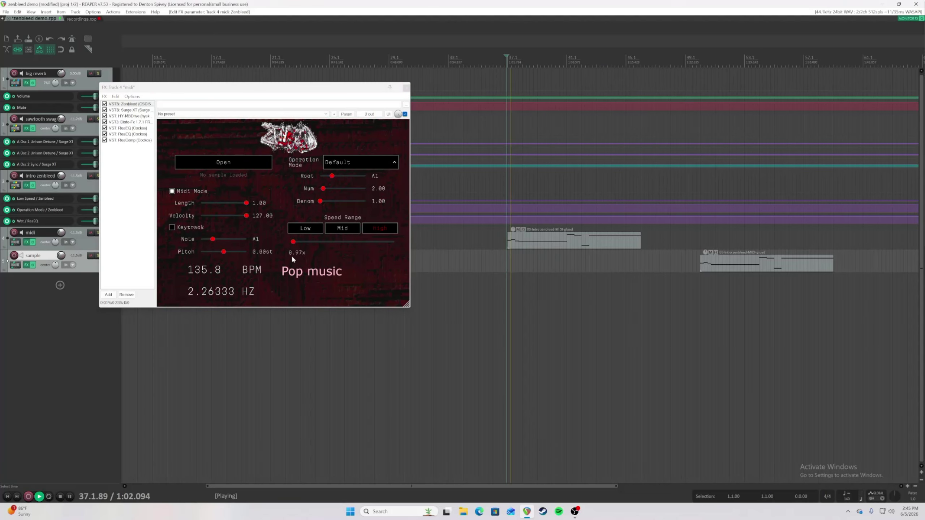
mouse_move(291, 254)
left_mouse_down()
mouse_move(310, 244)
mouse_move(360, 246)
mouse_move(299, 253)
left_mouse_up()
key("space")
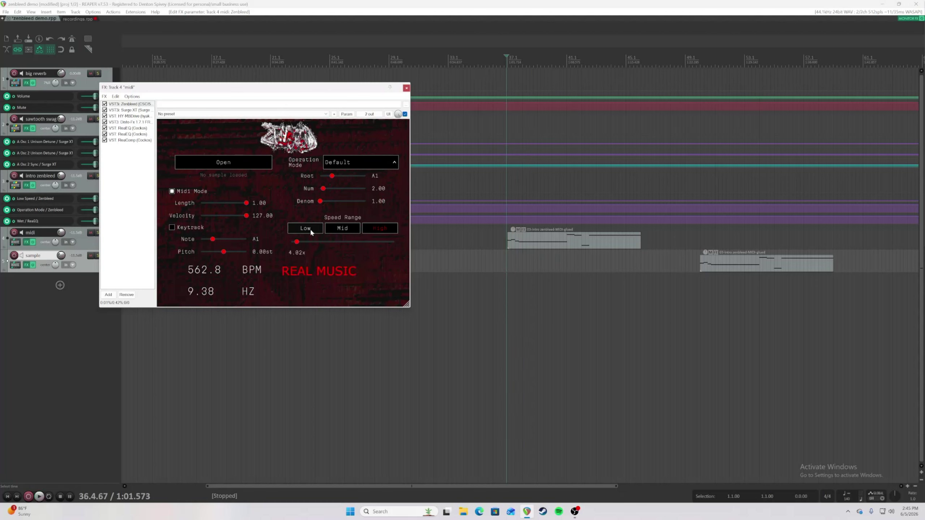
Step: Try the Mid, Low and High speed ranges, moving the speed to its maximum of 16.00x in the Low range
left_click(341, 229)
left_click_drag(346, 240, 394, 244)
left_click(306, 228)
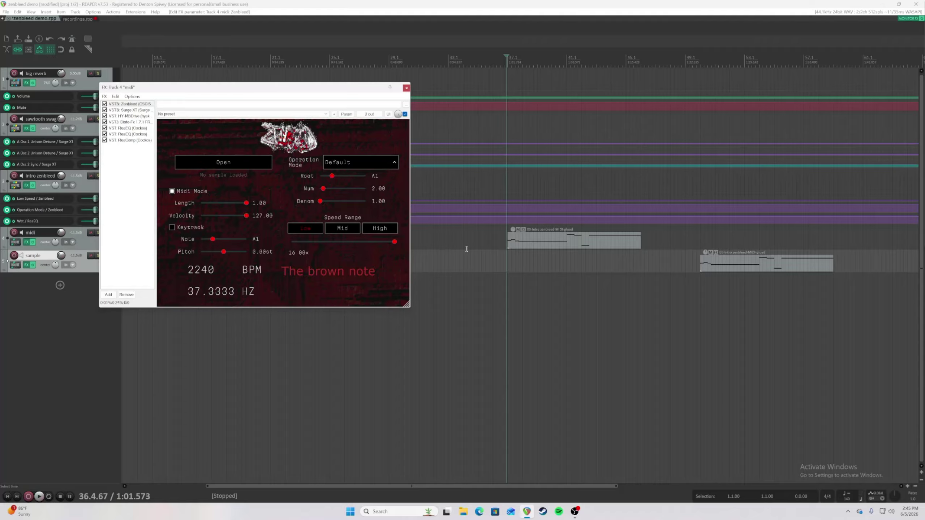
left_click(341, 230)
left_click_drag(366, 241, 481, 235)
left_click(378, 230)
Step: Compare the speed ranges again, ending on High with the speed at 148.53x
left_click(340, 229)
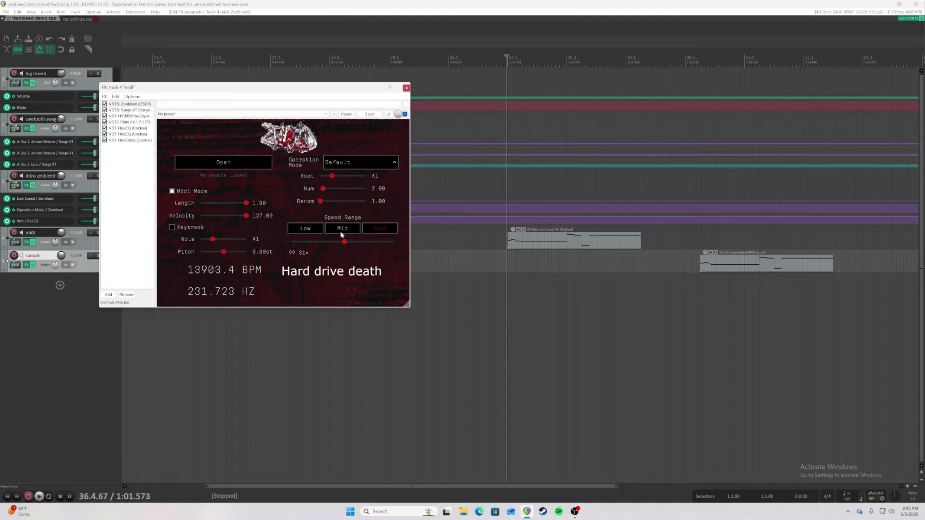
left_click(312, 228)
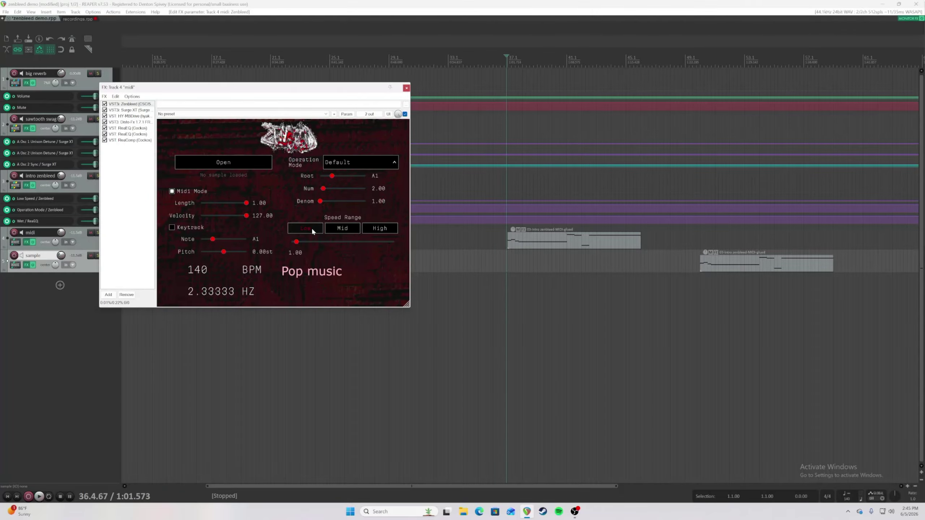
left_click_drag(301, 245, 328, 243)
left_click(366, 229)
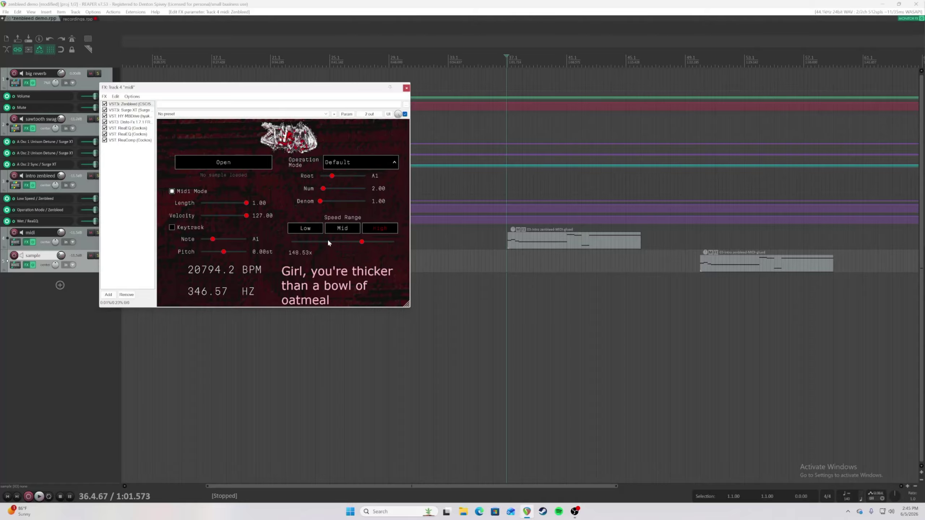
Step: Resize the Operation Mode / Zenbleed envelope lane to a slightly taller height and move the FX window clear of the midi clip
left_click_drag(176, 91, 315, 252)
scroll(228, 225, "up", 5)
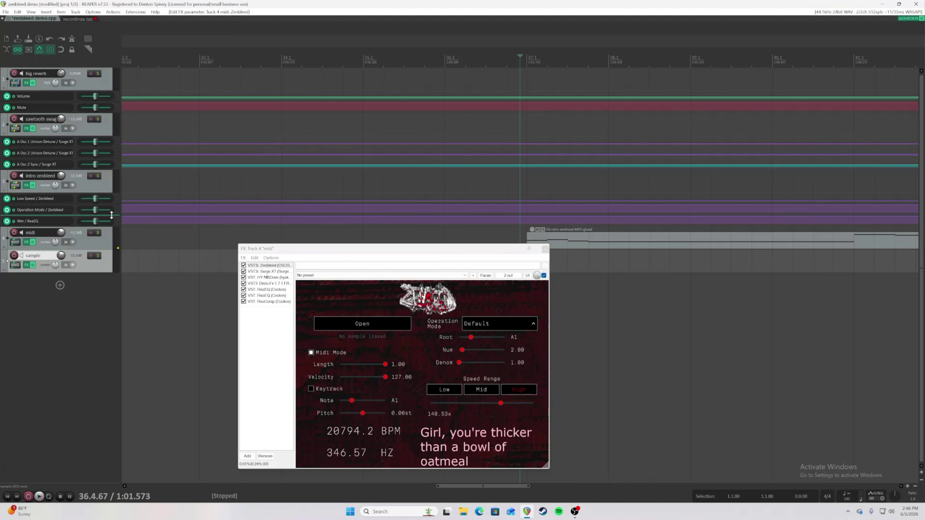
left_click(145, 205)
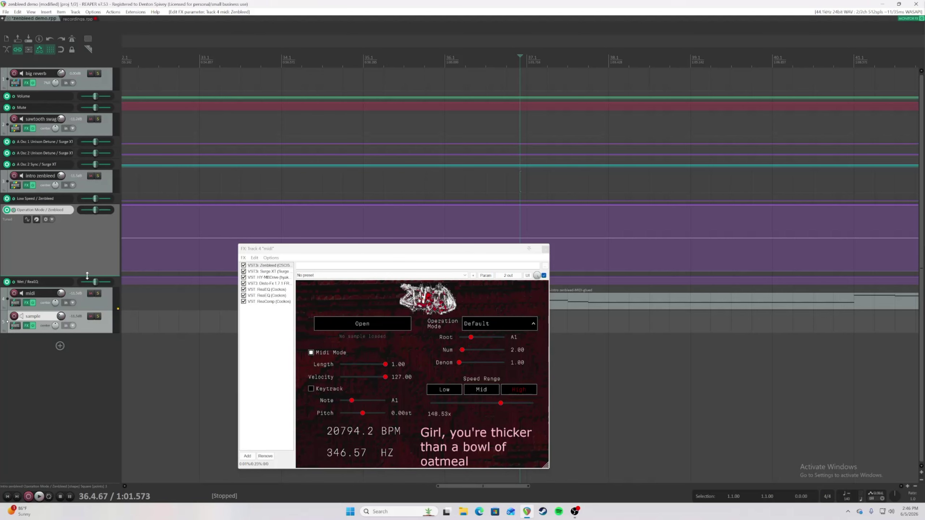
left_click_drag(88, 279, 88, 216)
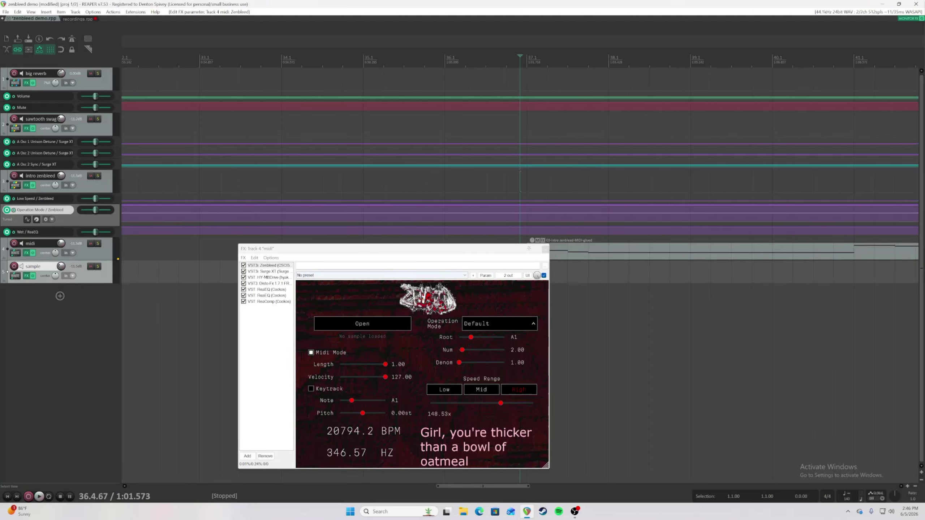
left_click_drag(335, 254, 228, 177)
scroll(482, 260, "down", 2)
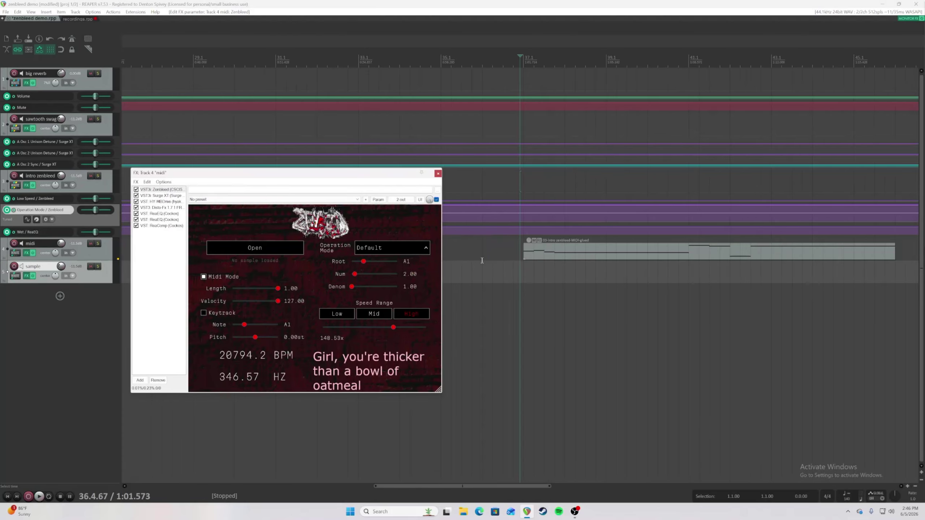
Step: Reset Zenbleed's speed to 1.00x and set the Operation Mode to Tuned
double_click(369, 327)
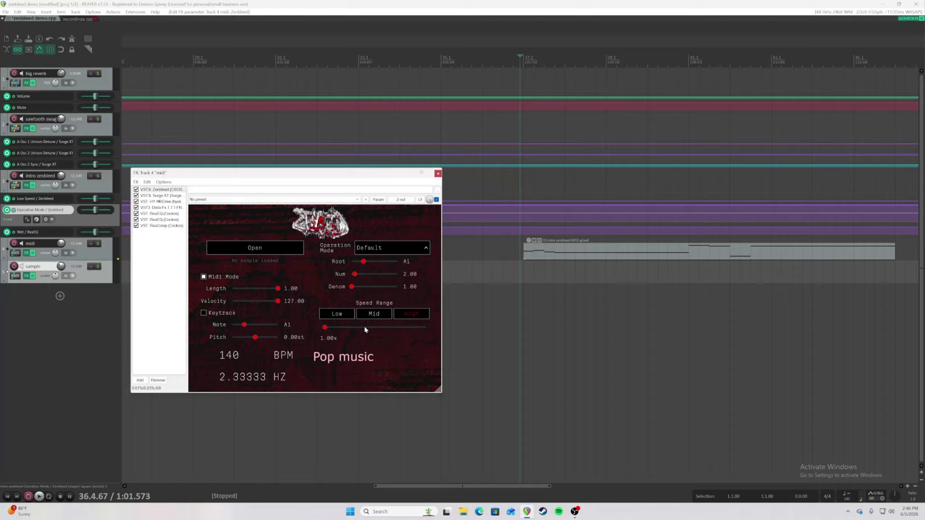
left_click(399, 249)
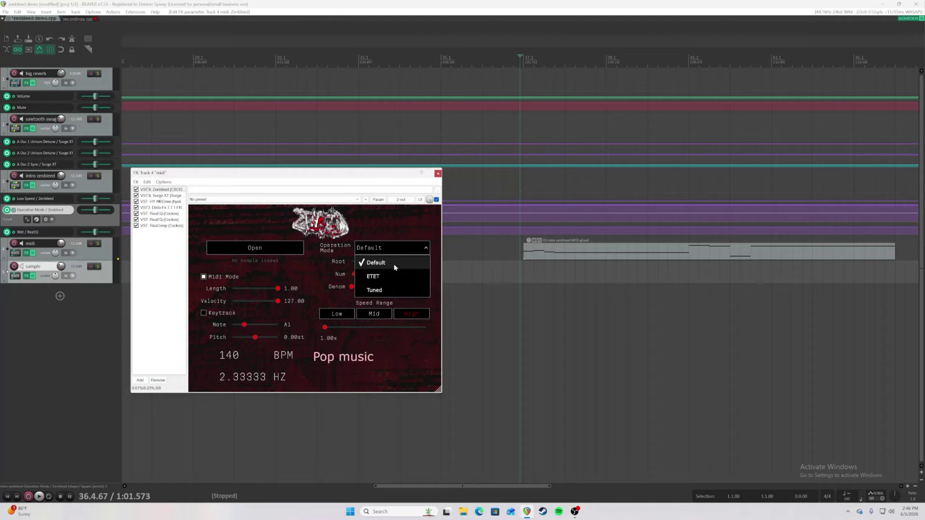
left_click(367, 291)
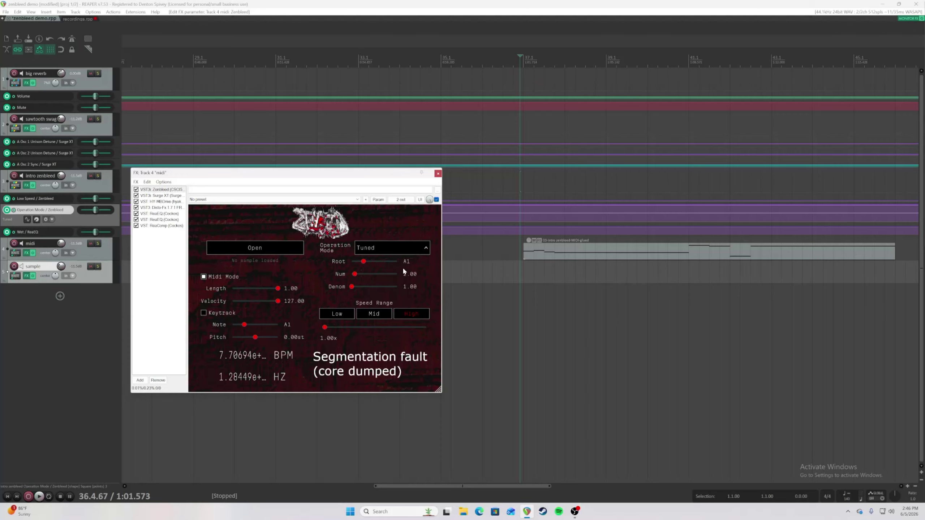
Step: Play the midi track's clip from its start and from just before bar 41 to hear the Tuned mode
left_click(517, 275)
key("space")
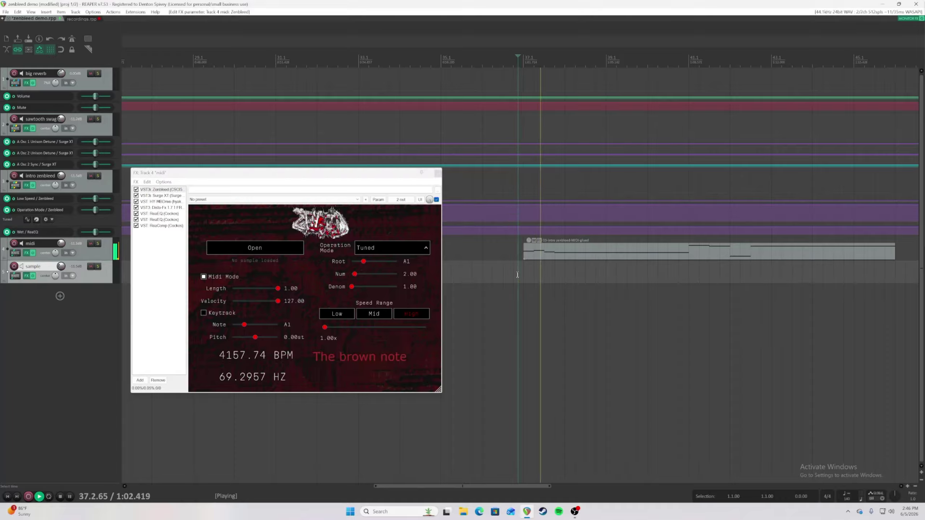
left_click(682, 276)
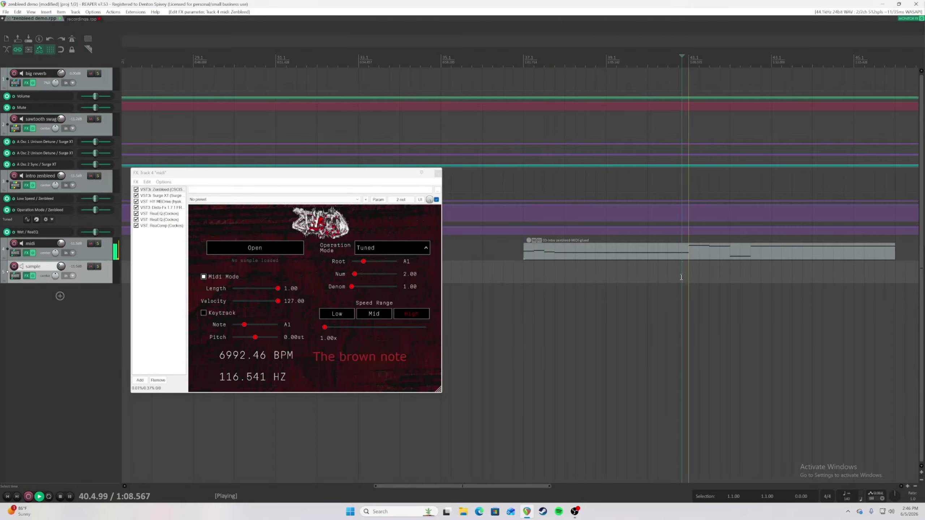
scroll(662, 292, "down", 2)
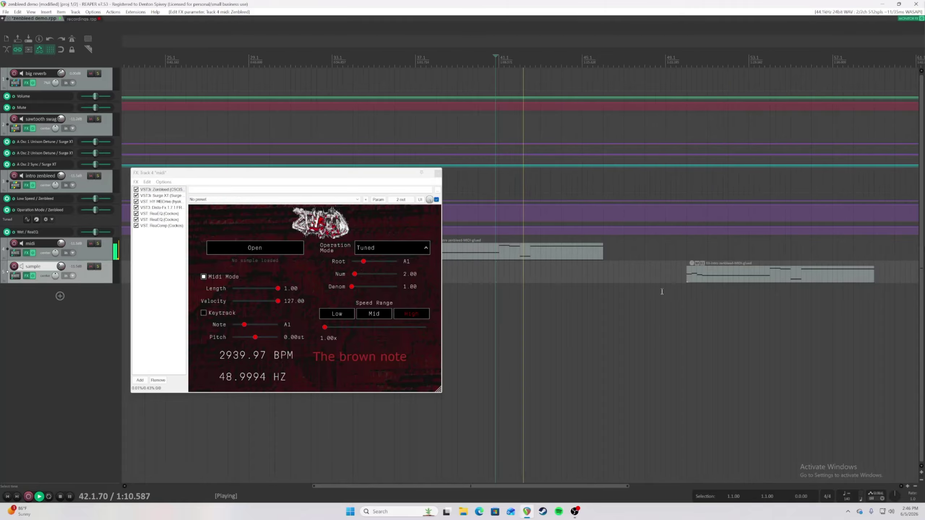
key("space")
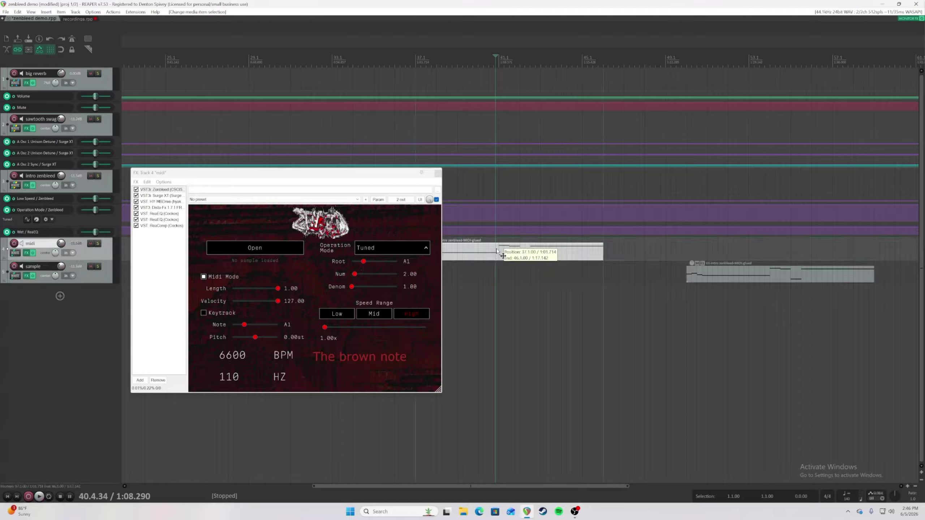
Step: Open the midi track's clip in the MIDI editor, select the note at bar 41, and close the editor
double_click(526, 252)
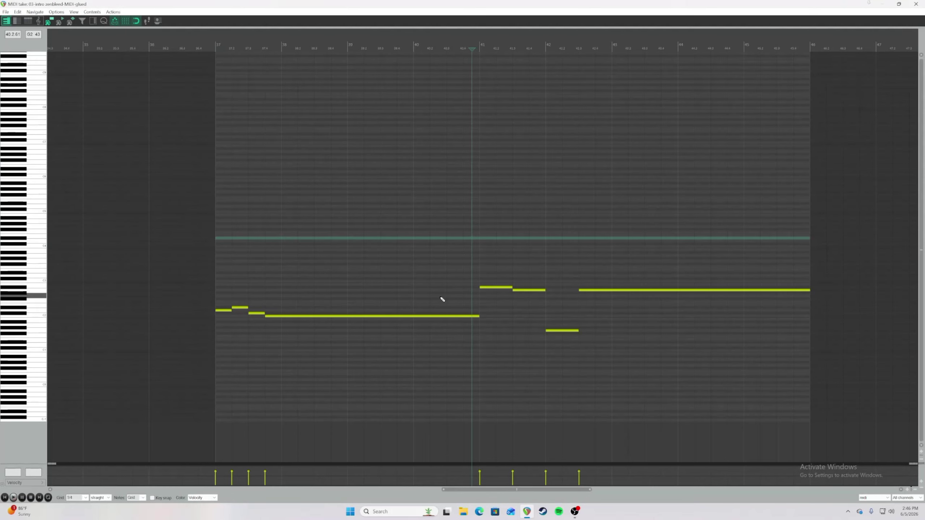
left_click(486, 288)
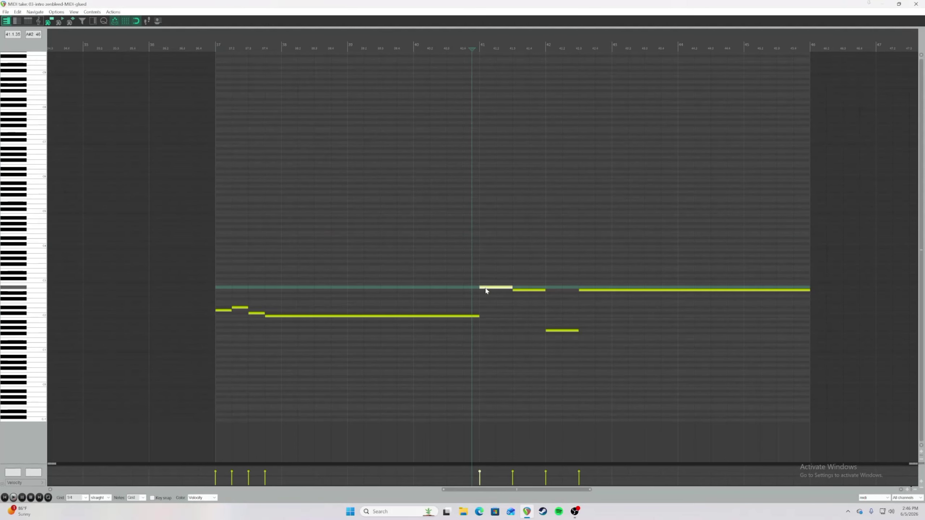
left_click(916, 4)
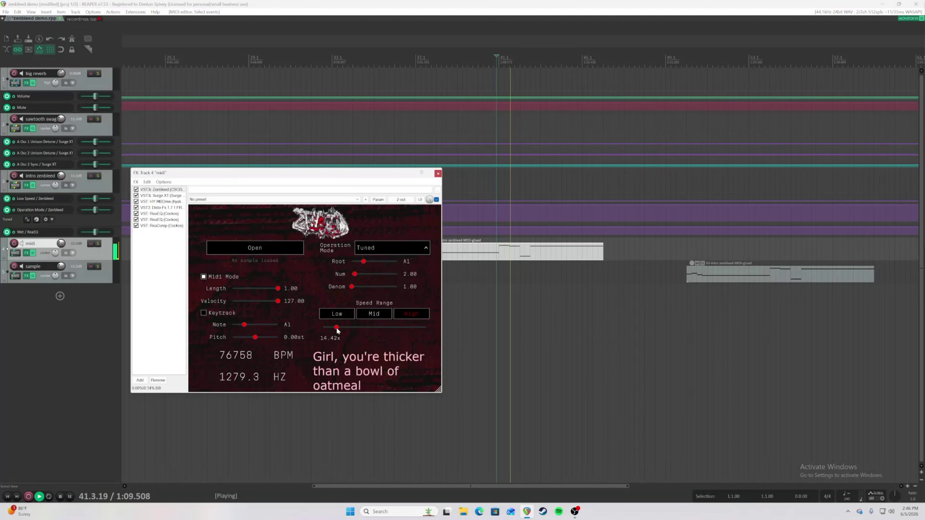
Step: Lower Zenbleed's speed to 0.10x while the clip plays, and stop playback
left_click_drag(326, 328, 322, 331)
key("space")
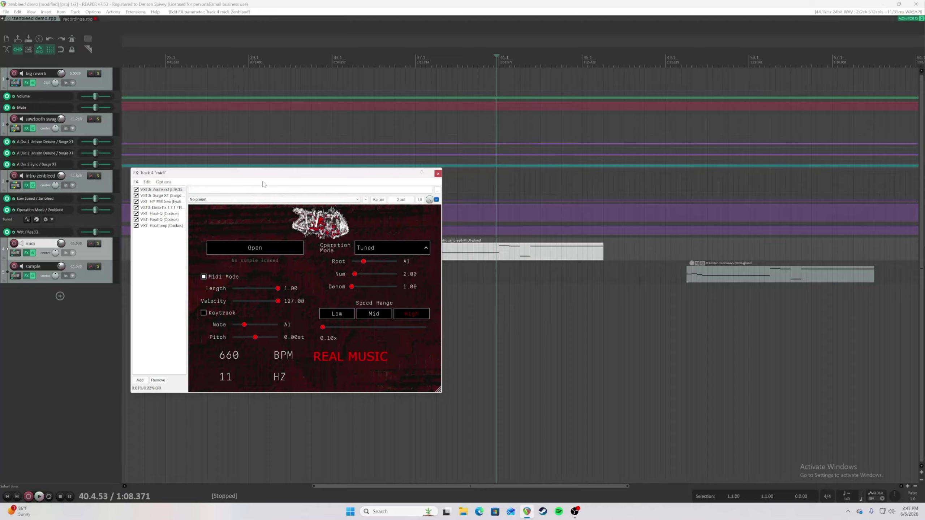
Step: Move the FX window off the midi track's clip and place the edit cursor near the clip's start in bar 37
left_click_drag(251, 174, 181, 99)
left_click(460, 281)
left_click(433, 292)
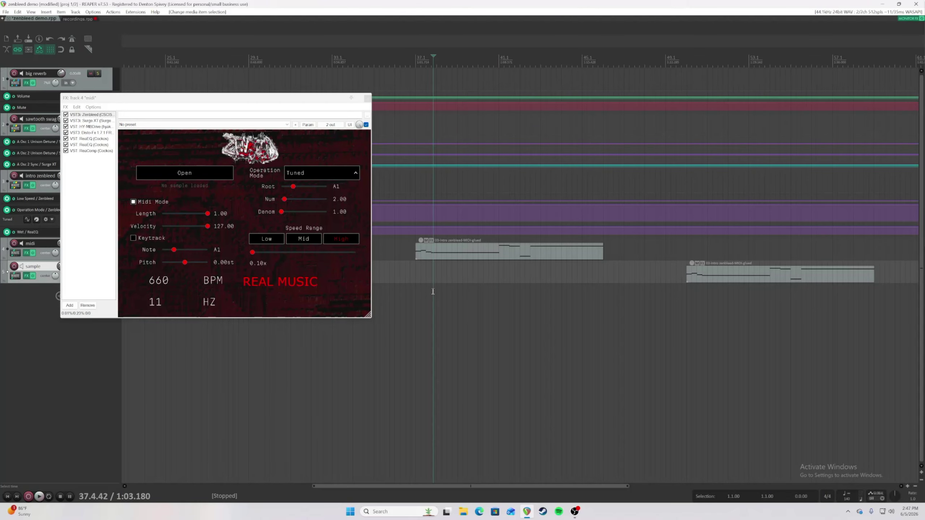
Step: Lower the Midi Mode velocity to 70, play the midi track's clip, set the velocity back to 127, and stop playback
left_click(186, 226)
key("space")
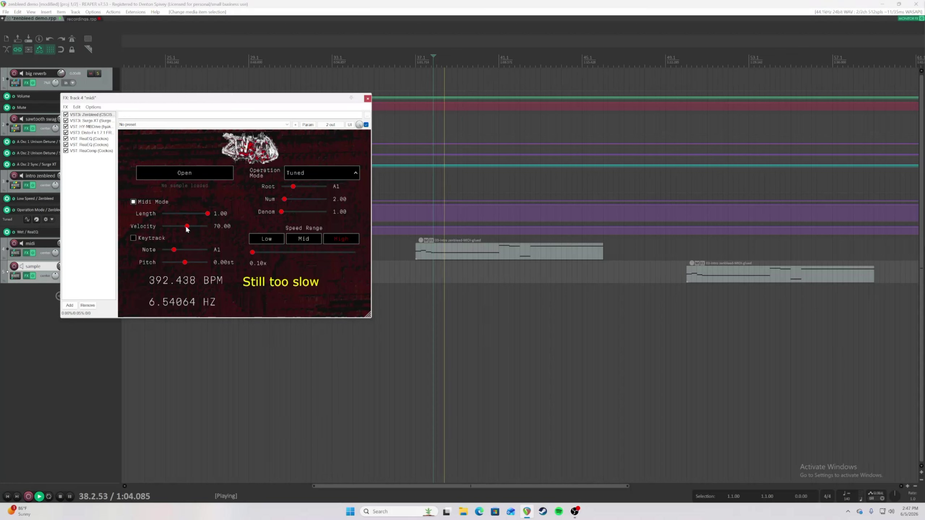
left_click_drag(187, 226, 253, 247)
key("space")
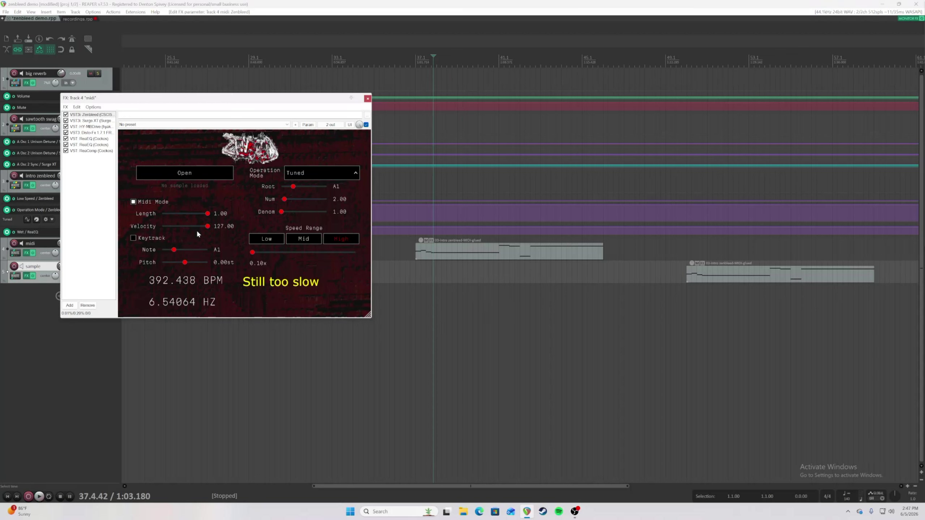
mouse_move(197, 231)
left_mouse_down()
mouse_move(163, 226)
mouse_move(195, 223)
left_mouse_up()
left_click_drag(171, 227, 249, 226)
Step: Play the midi track's clip from bar 38, raise Zenbleed's note to E2, and stop playback
left_click_drag(174, 252, 175, 252)
left_click(440, 269)
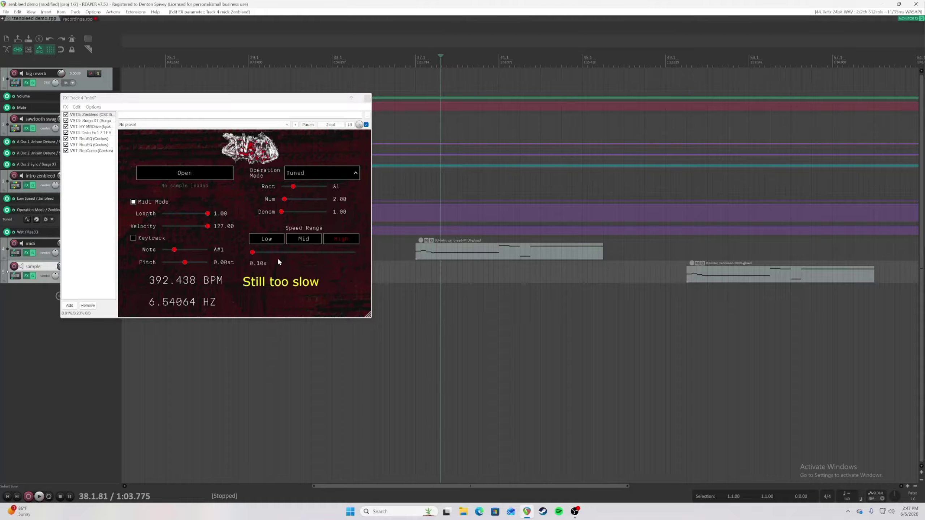
key("space")
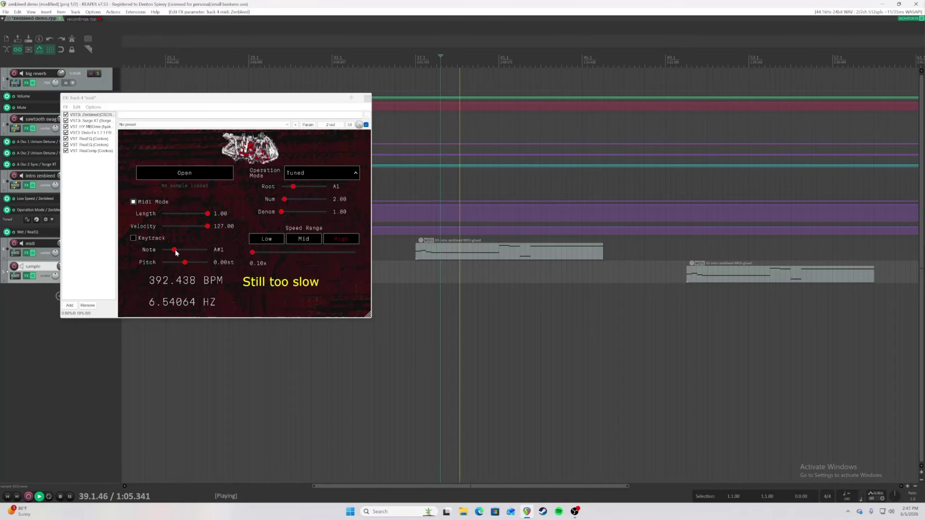
mouse_move(175, 253)
left_mouse_down()
mouse_move(186, 256)
mouse_move(176, 256)
left_mouse_up()
key("space")
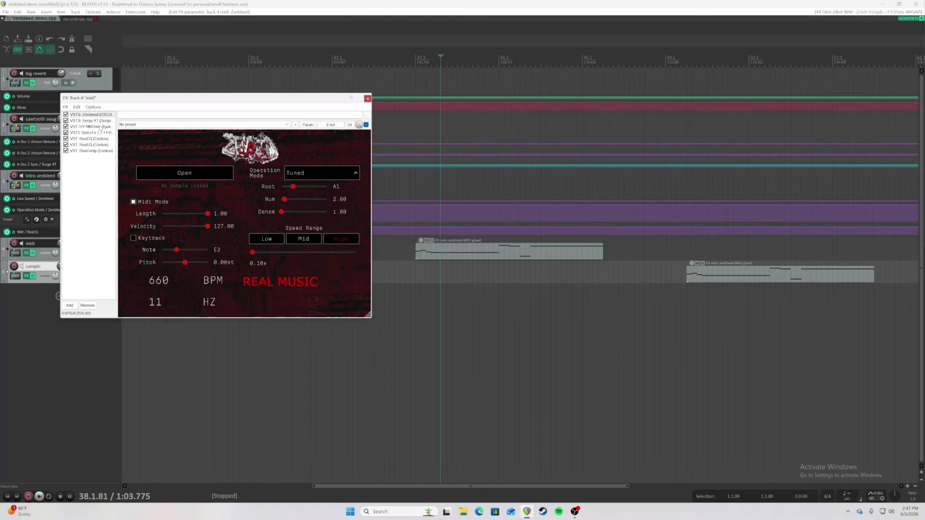
Step: Try placing Zenbleed after Surge XT in the FX chain, and undo the reorder
left_click_drag(92, 114, 94, 123)
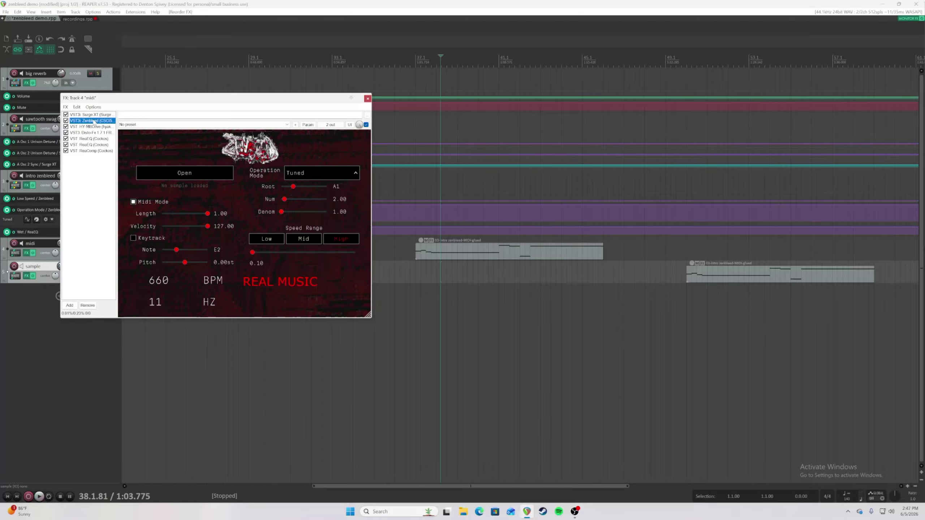
key("ctrl+z")
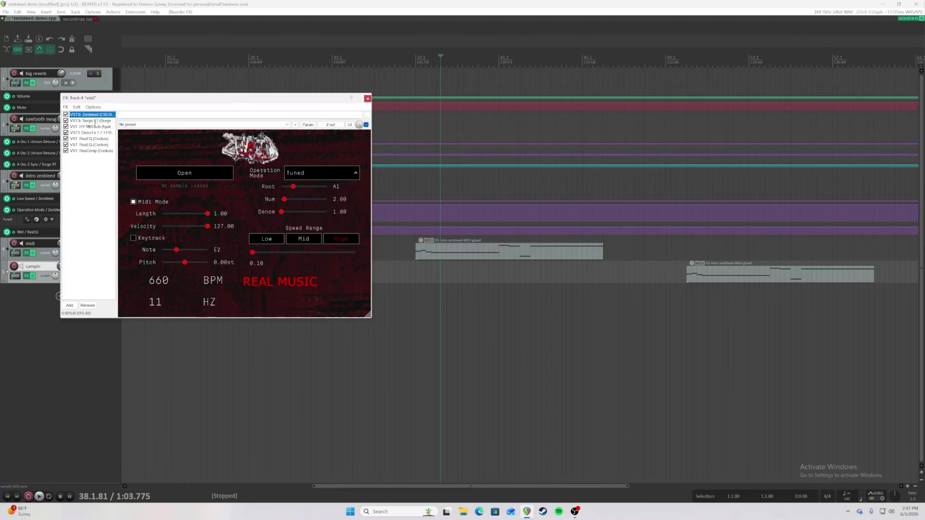
Step: View the Surge XT synth in the FX chain, return to Zenbleed, and move the FX window below the main toolbar
left_click(94, 121)
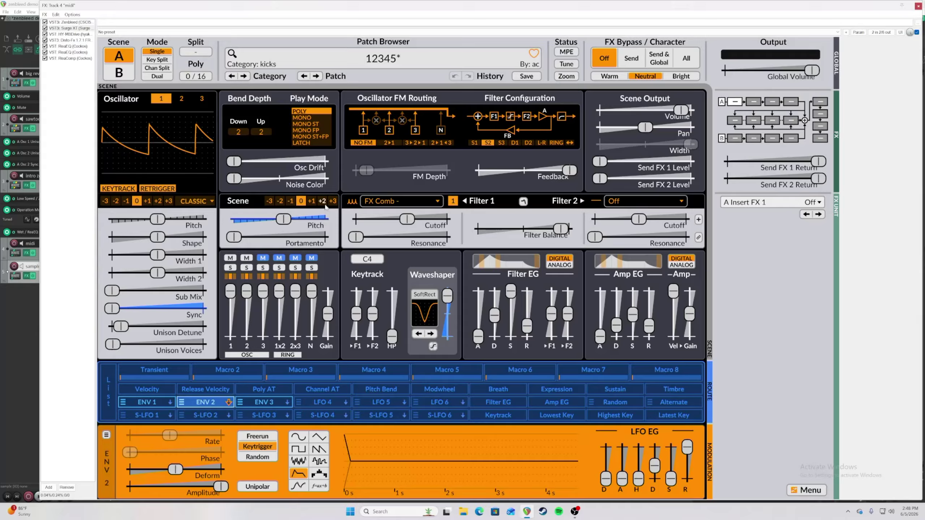
left_click(64, 23)
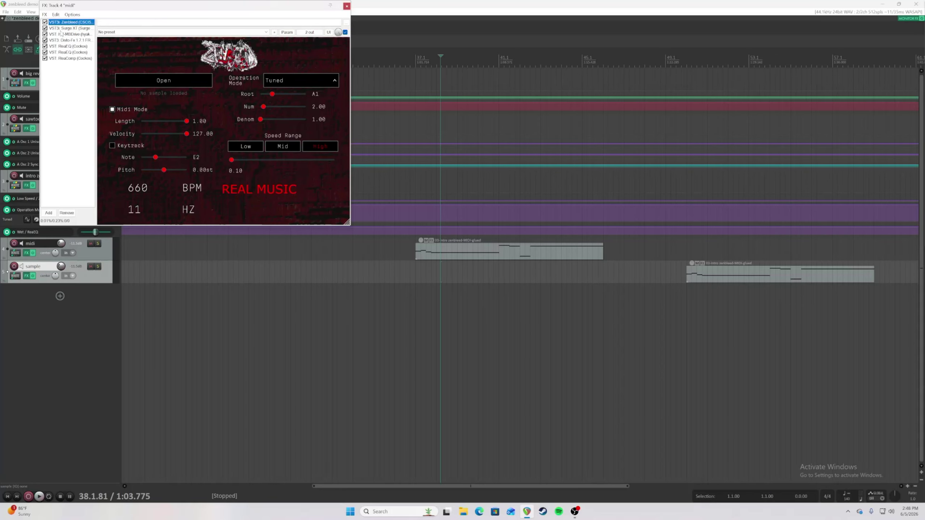
left_click_drag(80, 5, 61, 82)
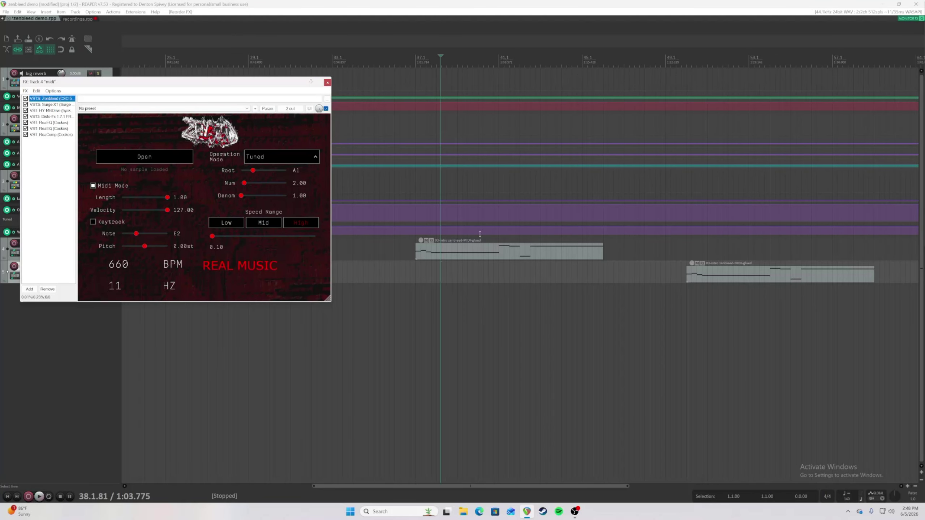
Step: Play the clip from bar 38, set Zenbleed's note to B2 and speed to 1.00x, and stop playback
left_click(460, 276)
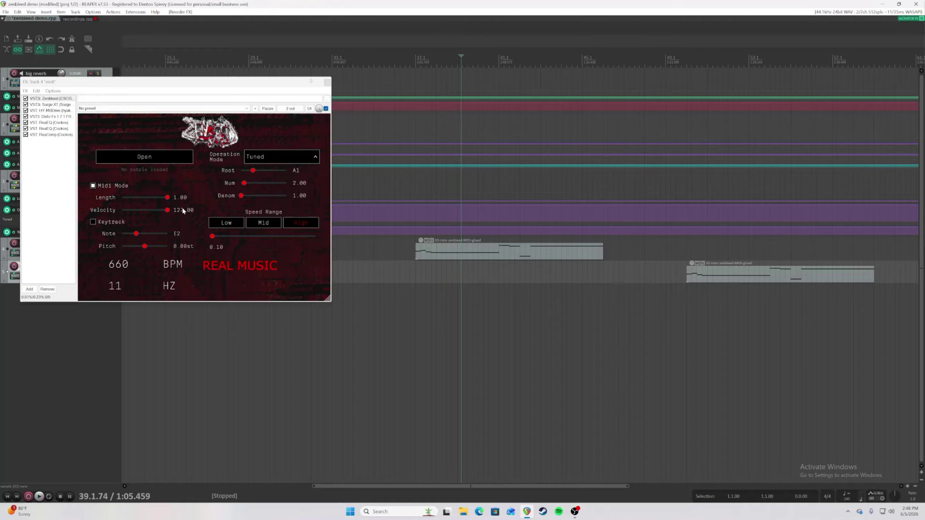
left_click(440, 262)
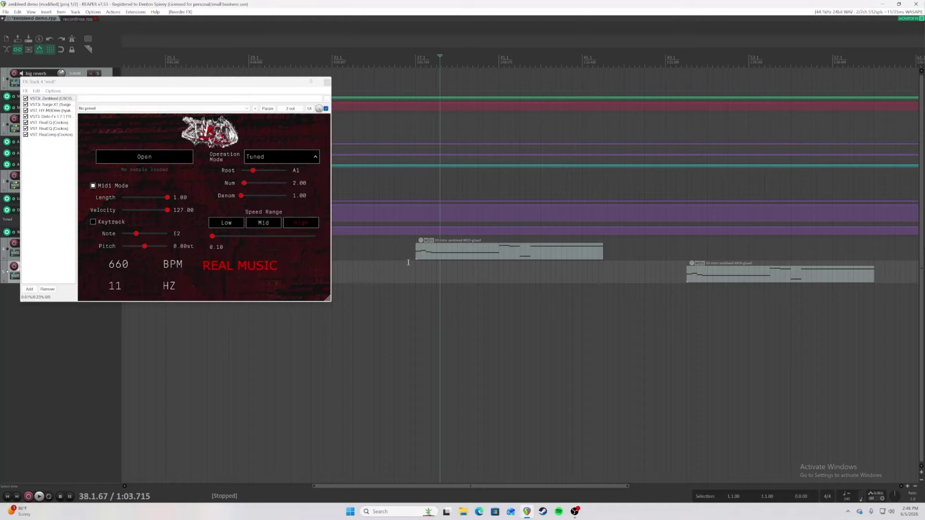
key("space")
mouse_move(167, 199)
left_mouse_down()
mouse_move(138, 202)
mouse_move(178, 213)
left_mouse_up()
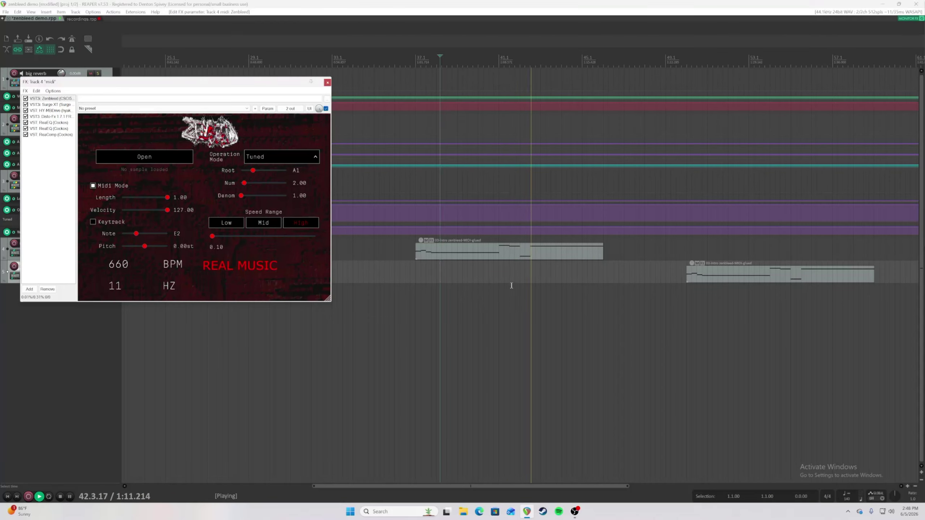
left_click_drag(135, 234, 139, 234)
left_click_drag(212, 236, 223, 236)
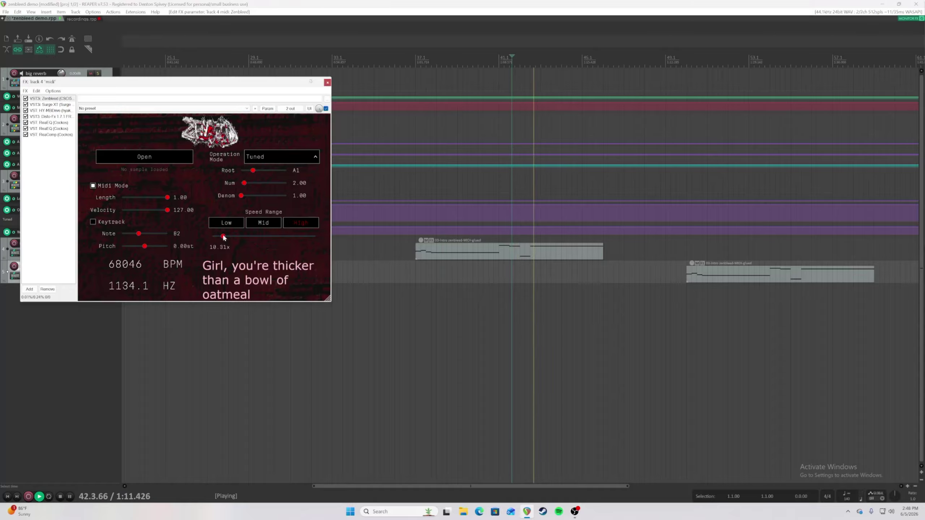
double_click(222, 236)
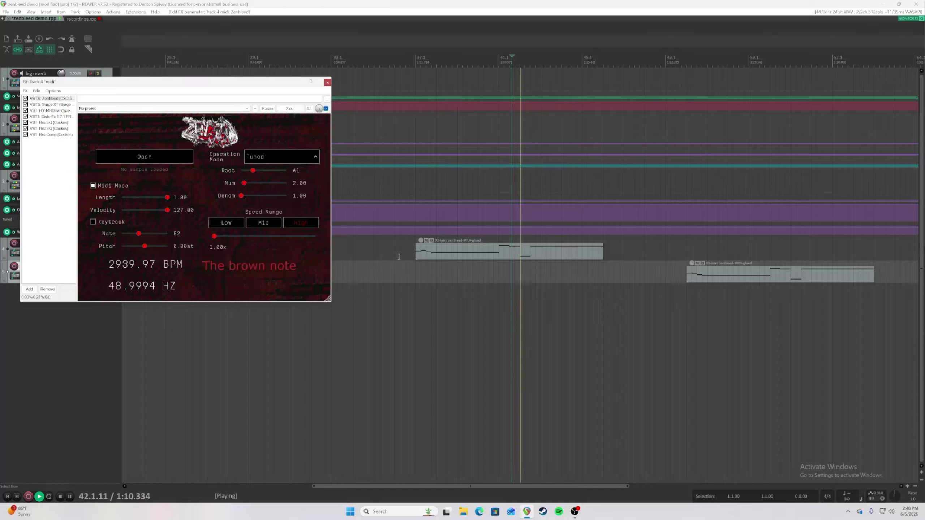
key("space")
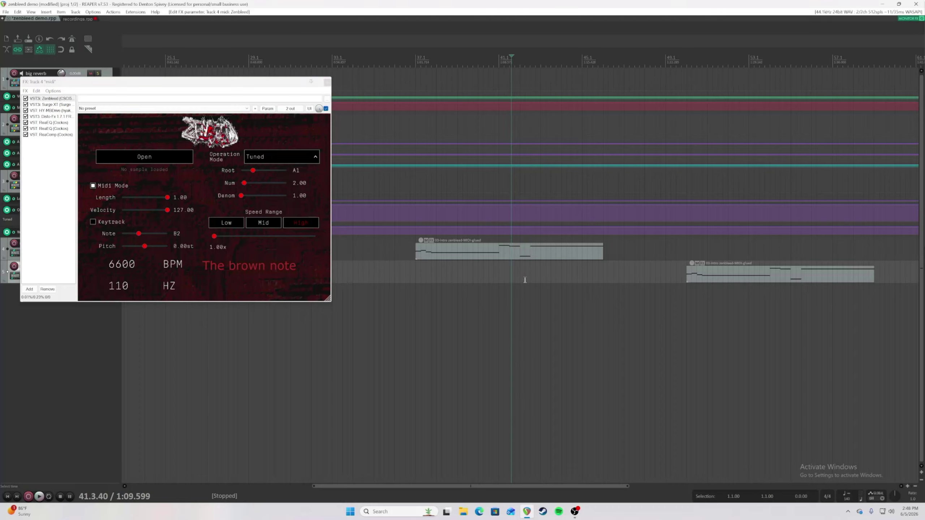
Step: Shorten Zenbleed's length to 0.59 and then 0.84 while playing the clip from bars 42 and 41
left_click_drag(526, 280, 532, 279)
key("space")
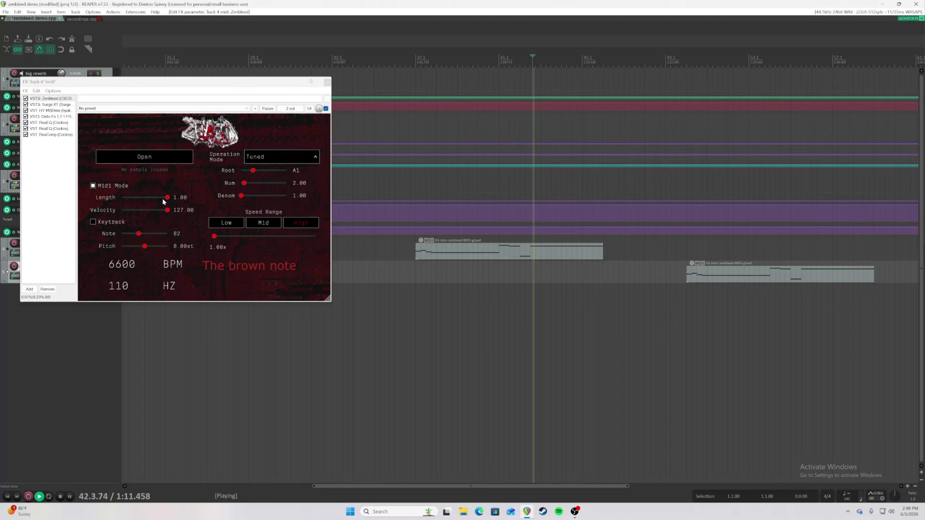
left_click_drag(167, 198, 146, 207)
left_click(512, 284)
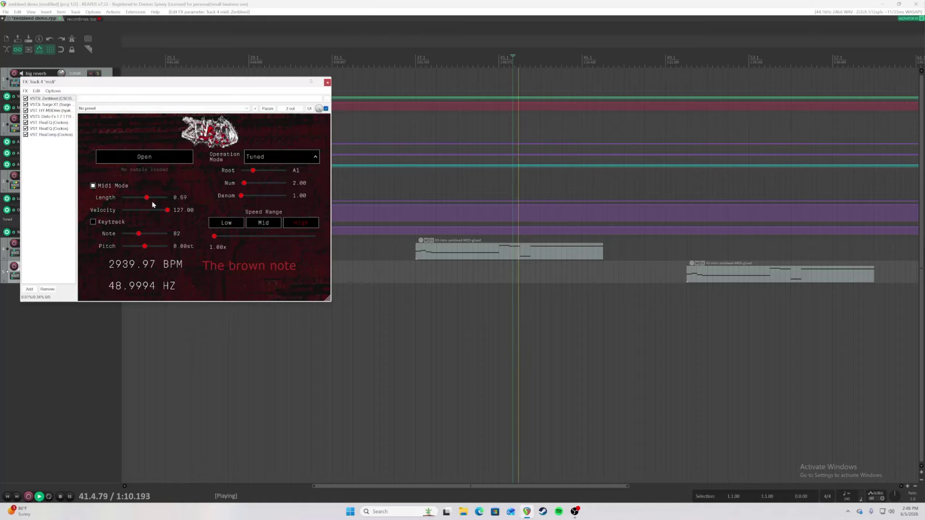
key("space")
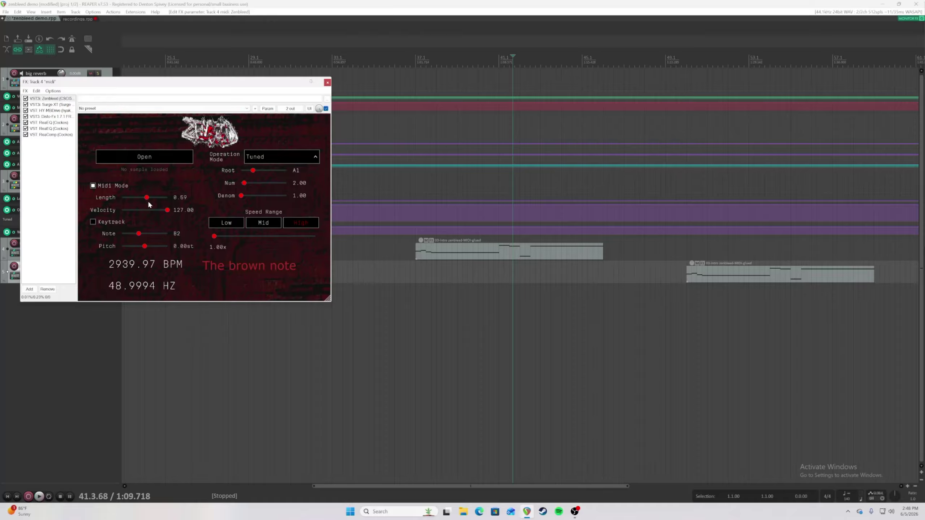
mouse_move(152, 203)
left_mouse_down()
mouse_move(116, 200)
mouse_move(158, 205)
left_mouse_up()
key("space")
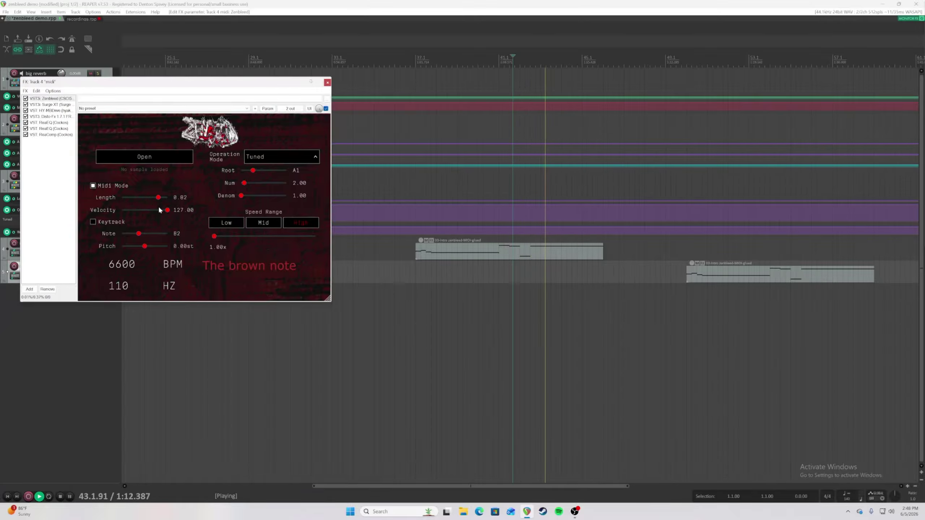
key("space")
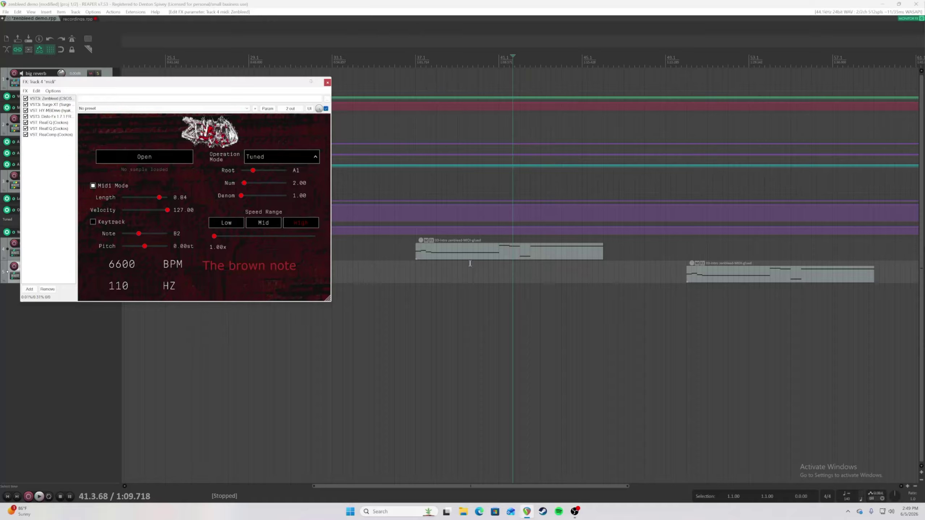
Step: Place the edit cursor at bar 38, set Zenbleed's length to 1.00, and enable Keytrack
left_click(436, 278)
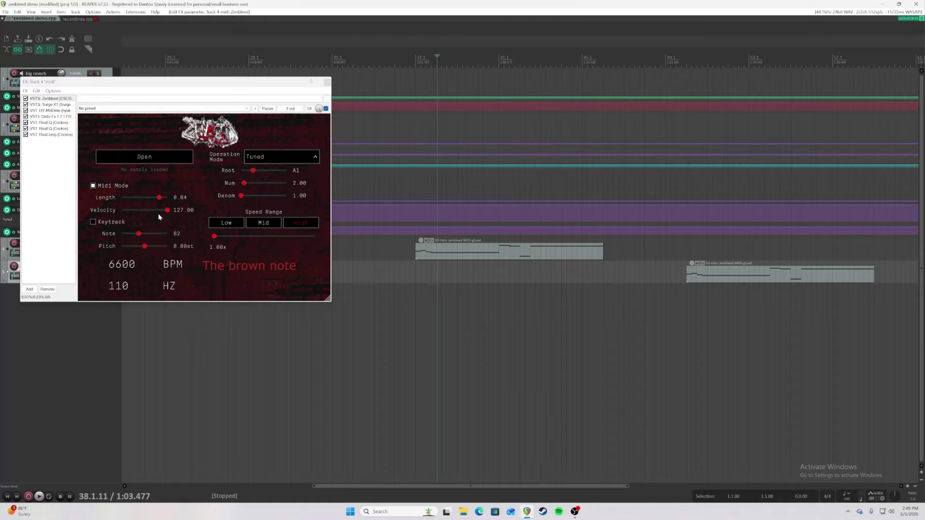
left_click_drag(159, 197, 168, 197)
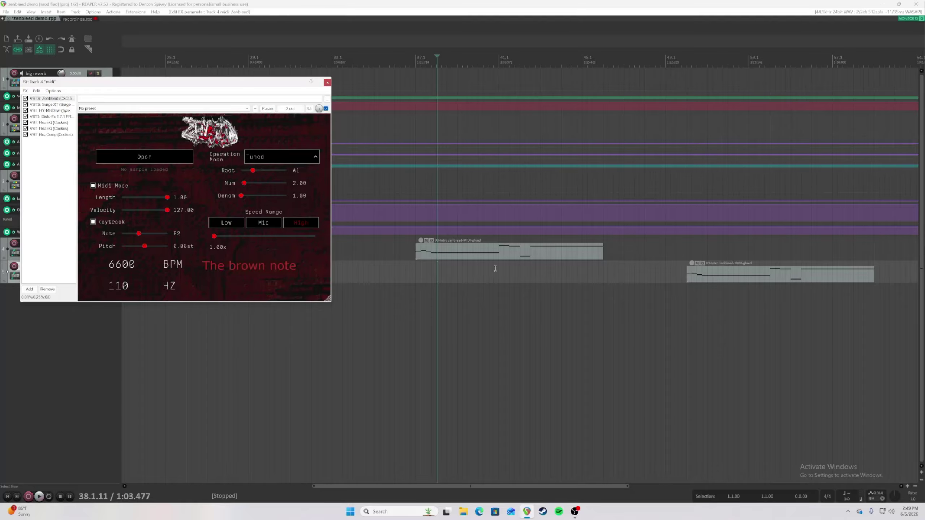
Step: Check the midi track clip's notes in the MIDI editor, and set Zenbleed's note to D3
double_click(446, 255)
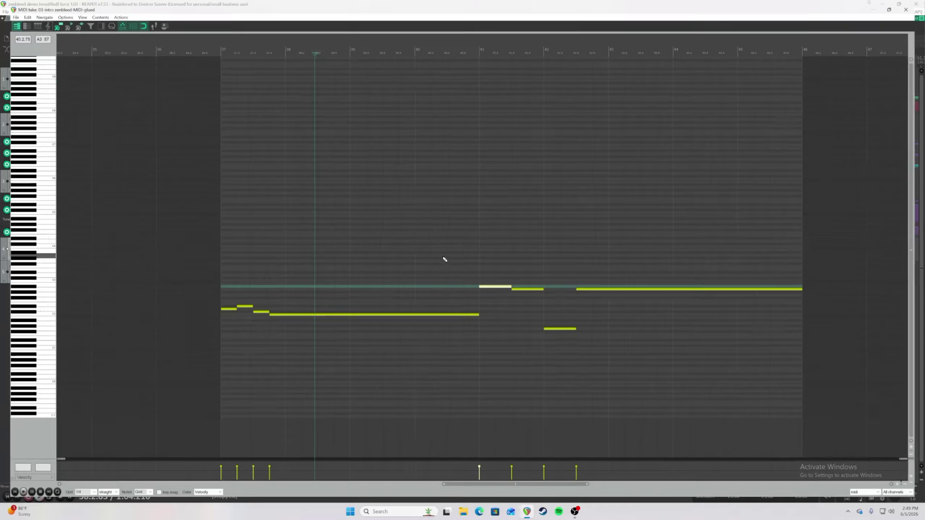
left_click(916, 3)
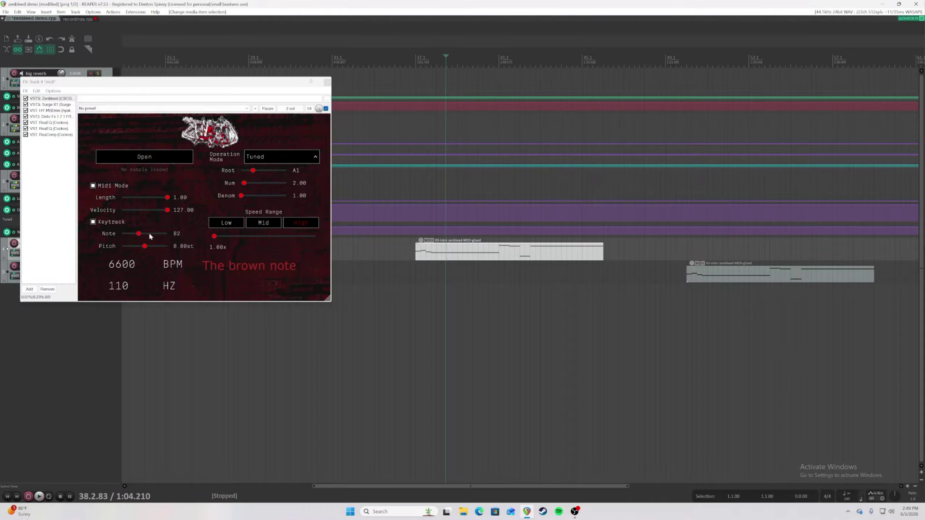
left_click_drag(149, 236, 154, 233)
Step: Play the clip from bars 39 and 41 with Keytrack on, turn Keytrack off, and stop playback
left_click(459, 266)
key("space")
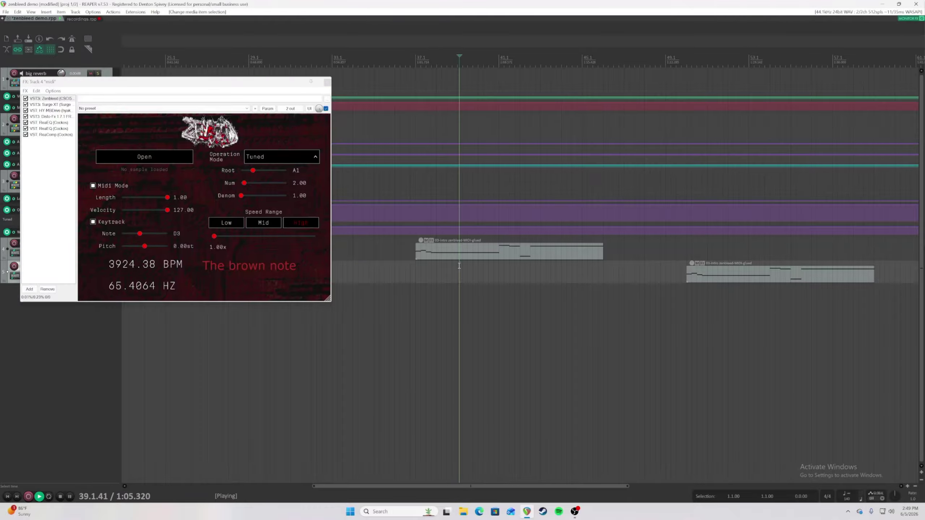
left_click(491, 269)
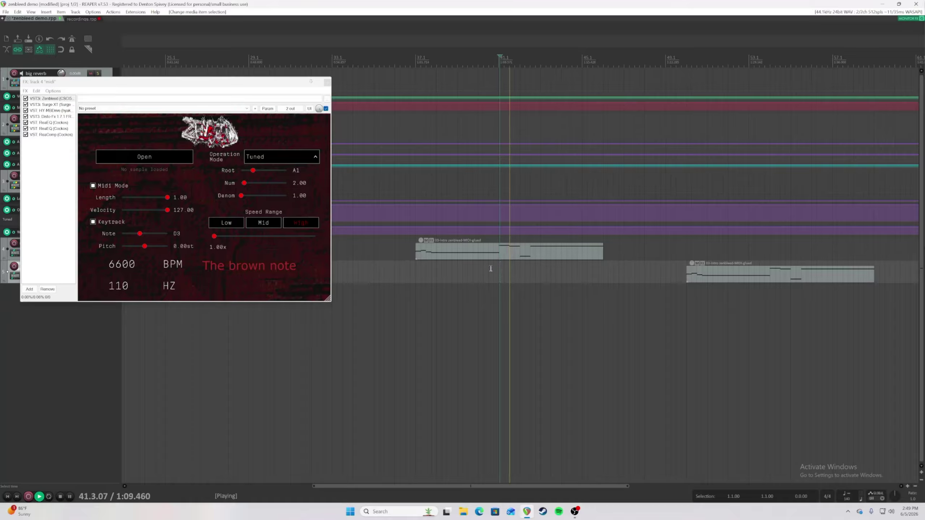
left_click(93, 222)
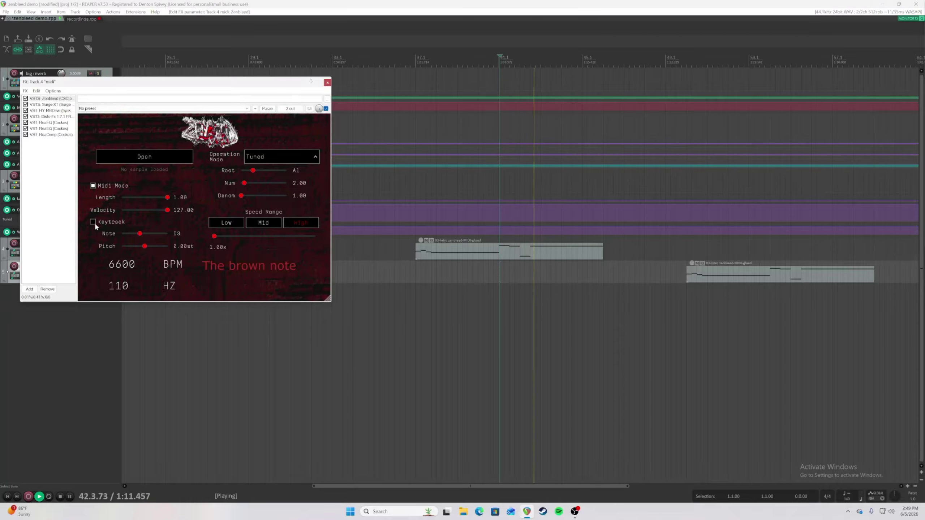
key("space")
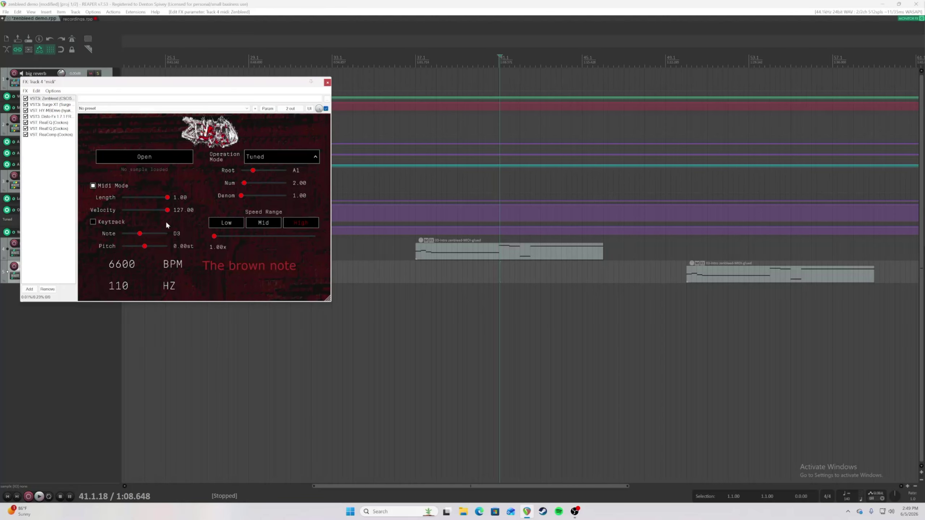
Step: Toggle Keytrack on and off again, and set Zenbleed's operation mode to ETET
left_click(93, 222)
left_click(94, 222)
left_click(265, 158)
left_click(262, 184)
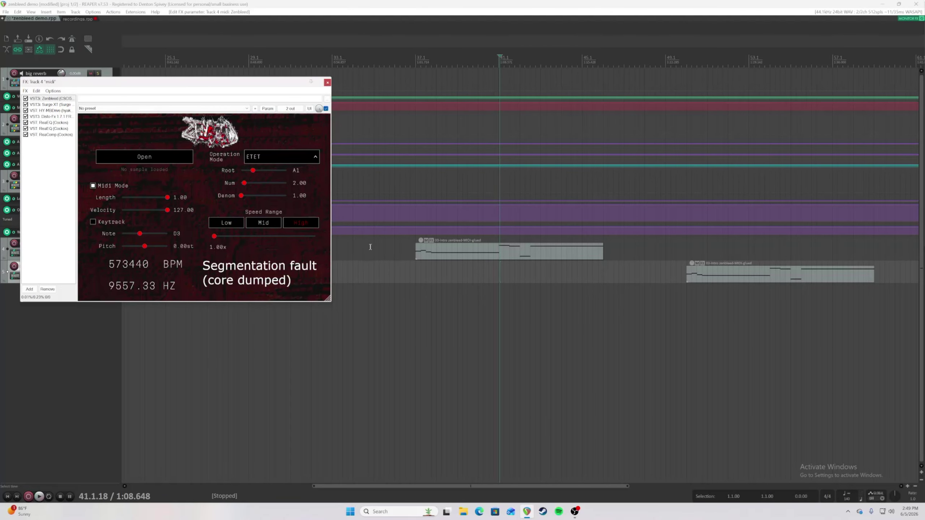
Step: Open the midi track's clip in the MIDI editor and select the long note from bar 37, then the low note at bar 42
double_click(418, 256)
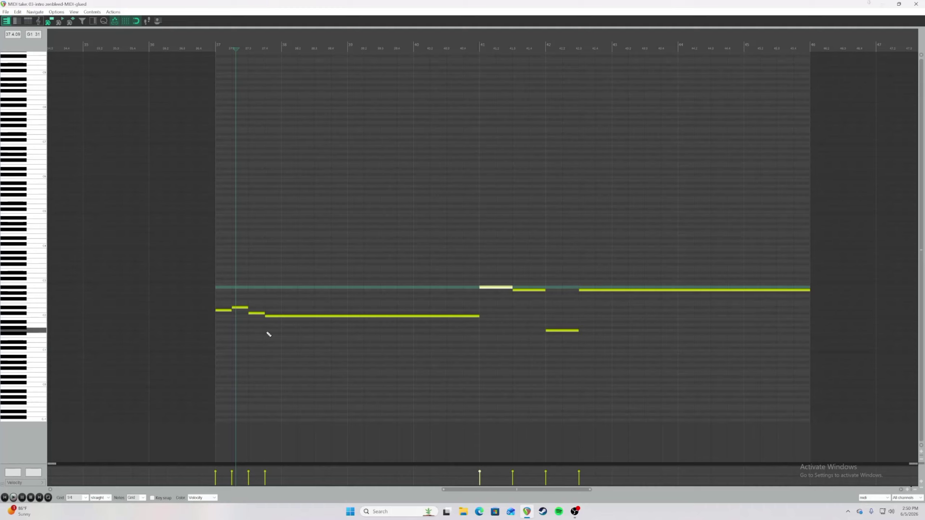
left_click(272, 317)
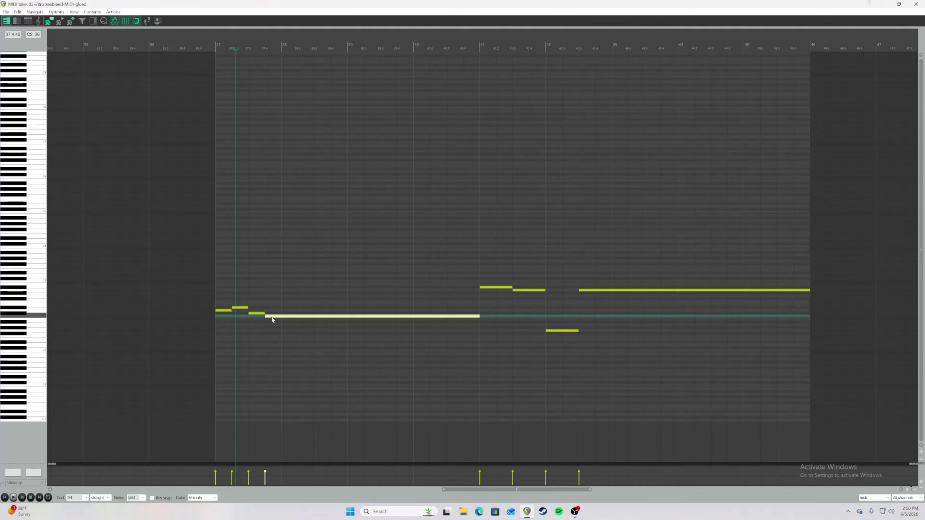
left_click(550, 331)
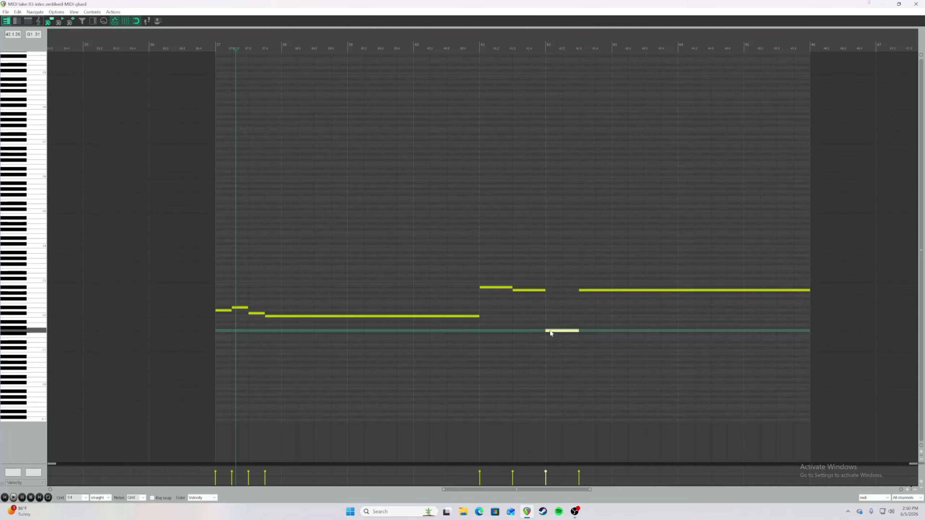
Step: Reduce the MIDI editor to a smaller window and move it clear of Zenbleed's controls
left_click(899, 4)
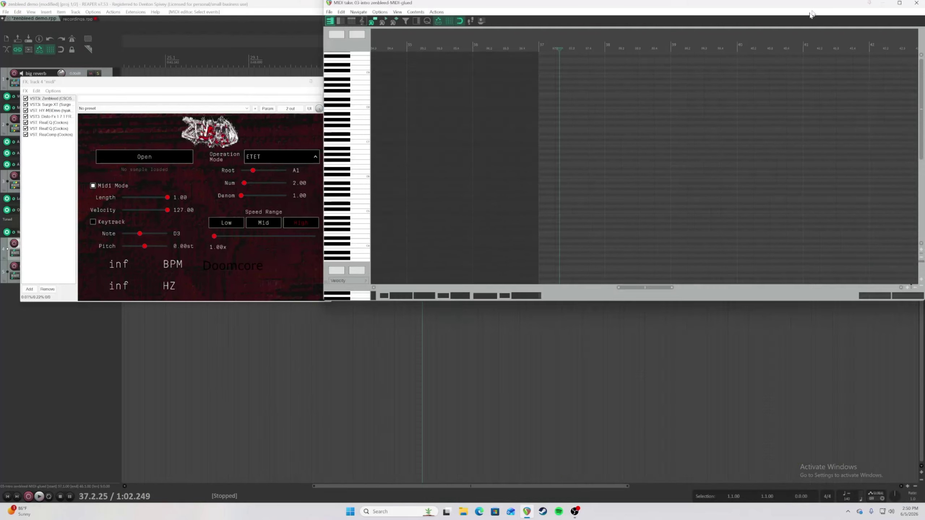
left_click_drag(554, 159, 335, 171)
left_click(207, 187)
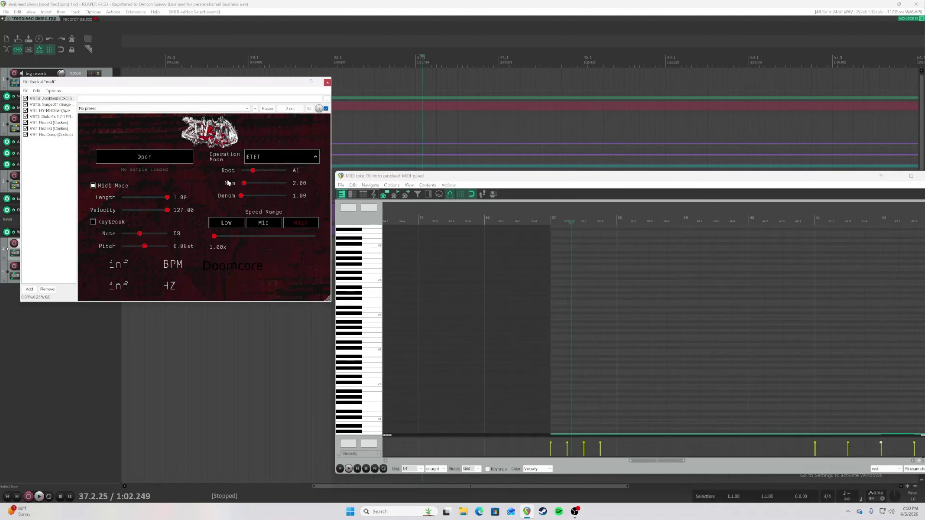
Step: Arrange the Zenbleed and MIDI editor windows beside each other, with the clip's low notes in view and Zenbleed in front
left_click_drag(168, 85, 160, 74)
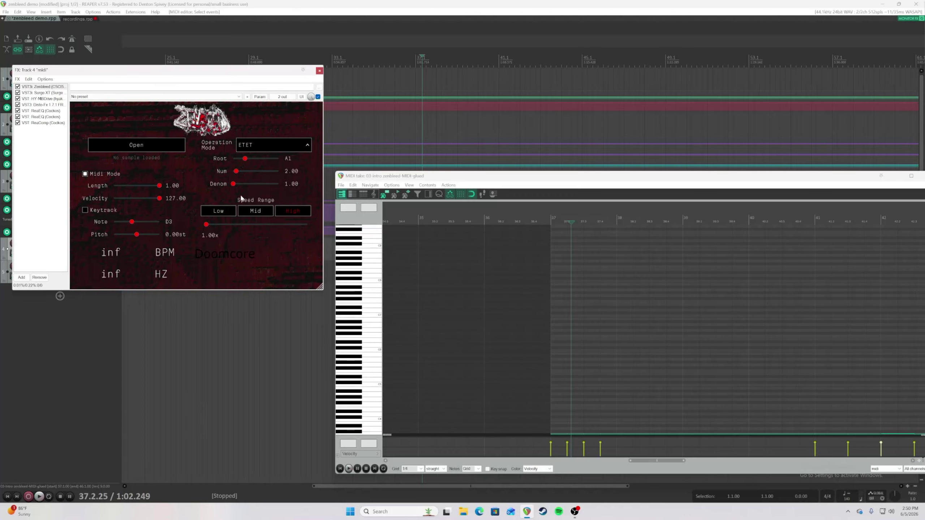
left_click_drag(359, 175, 359, 128)
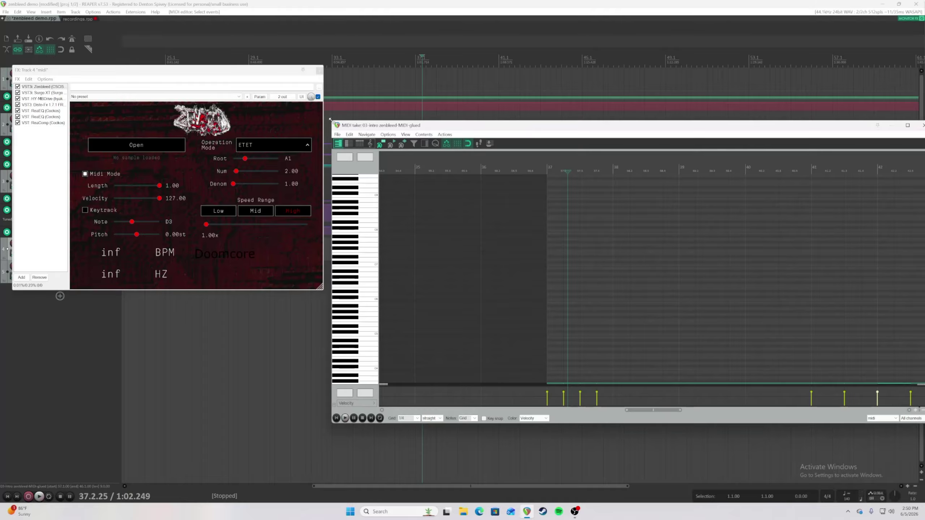
left_click_drag(332, 122, 295, 60)
scroll(326, 223, "down", 3)
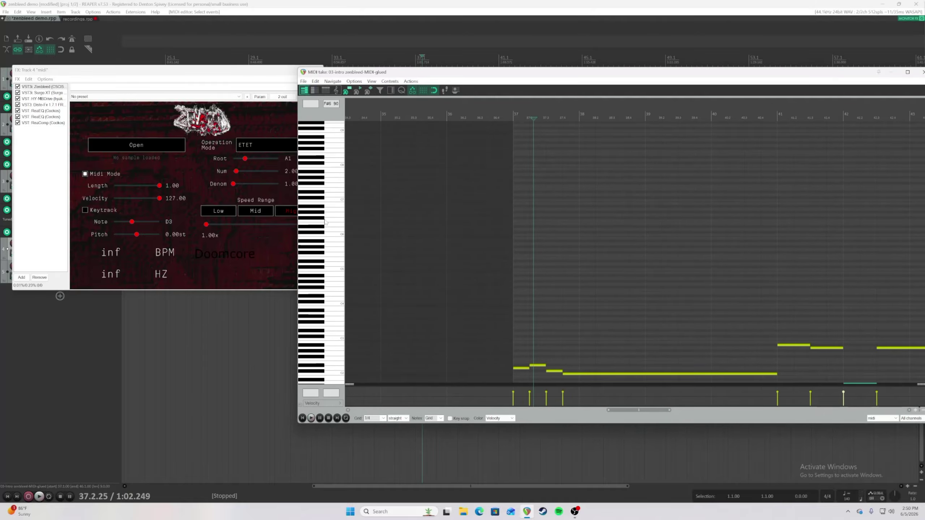
scroll(326, 223, "down", 1)
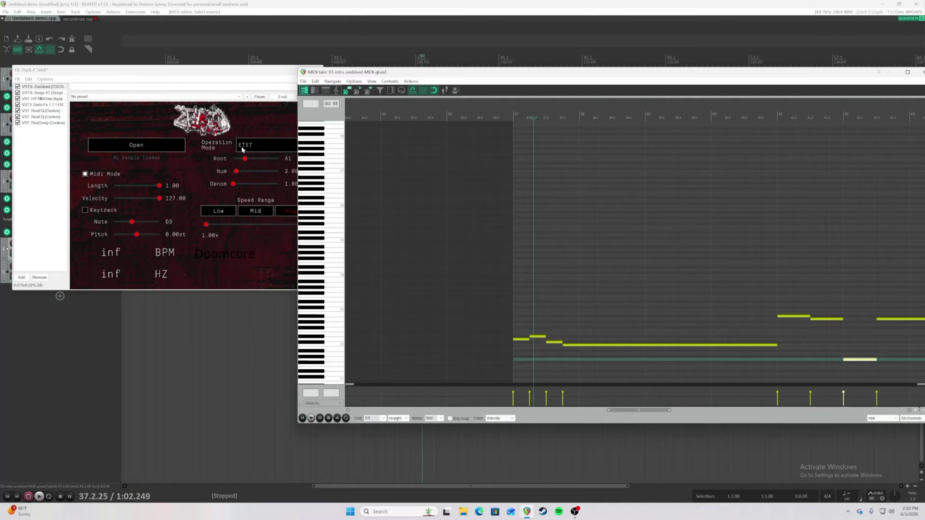
left_click(221, 72)
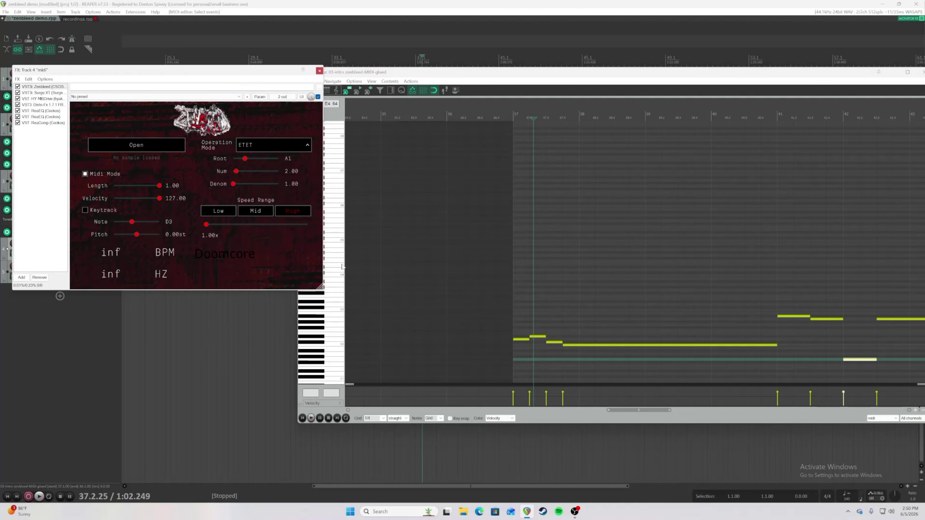
Step: Play the clip from bar 37, set Zenbleed's Note to A0 during playback, and stop
left_click(510, 345)
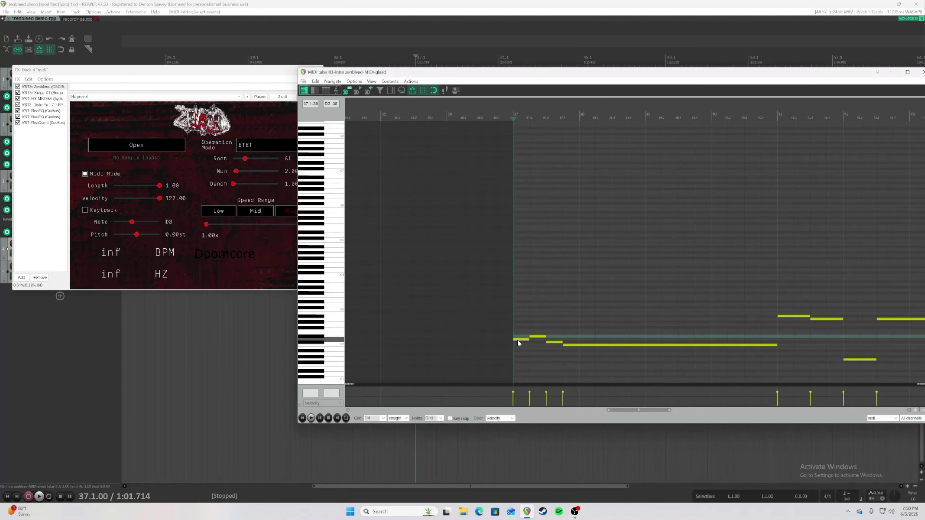
key("space")
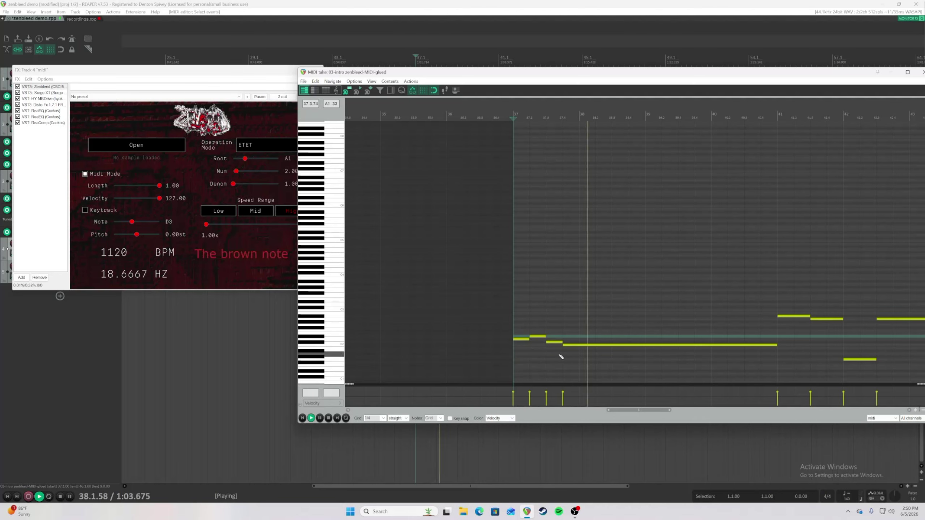
left_click_drag(132, 221, 121, 222)
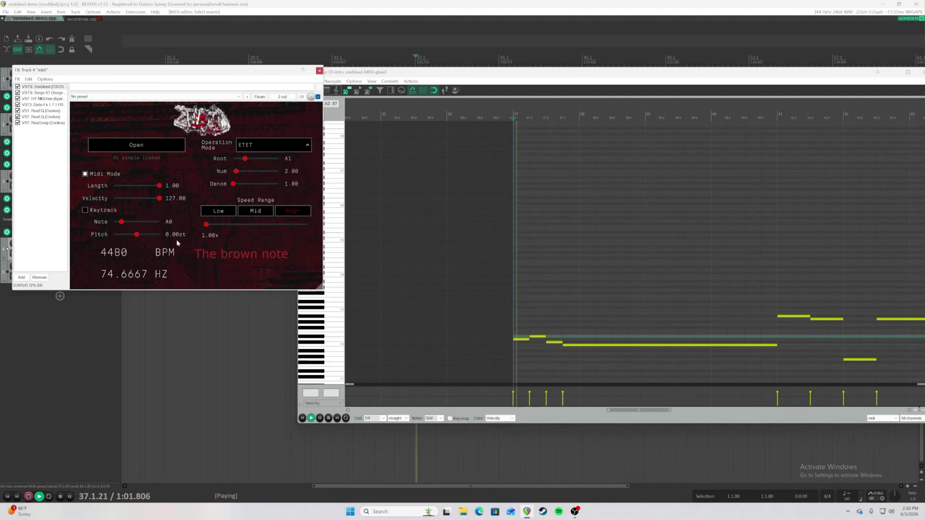
key("space")
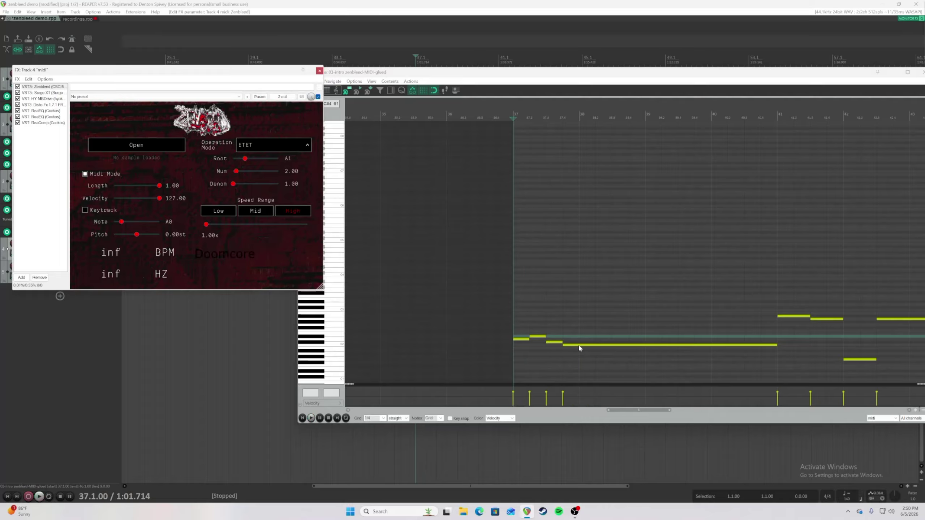
Step: Play the long note from 37.4 and stop playback
left_click(579, 345)
key("space")
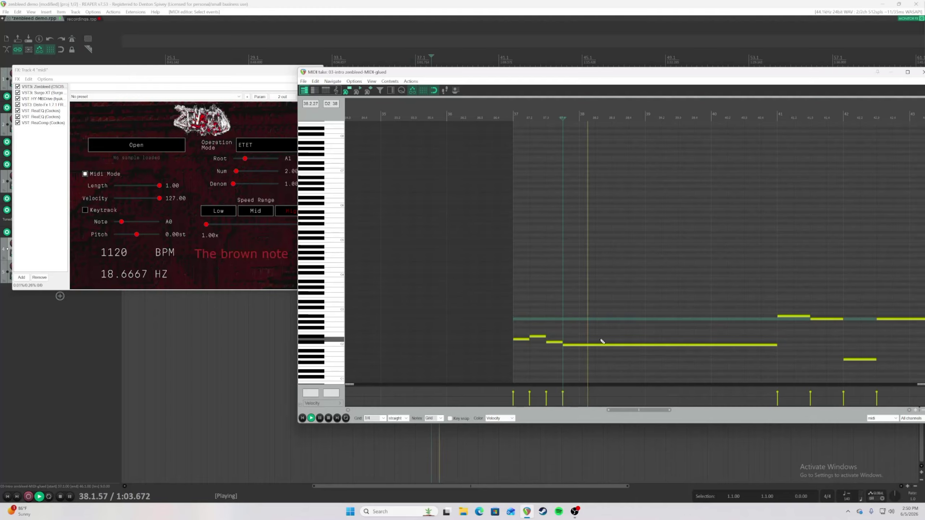
key("space")
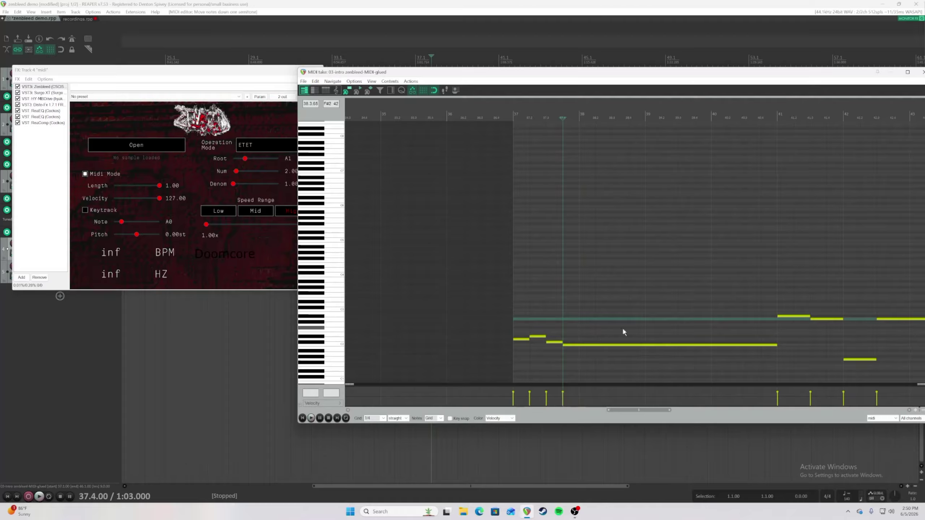
Step: Lower the long note two semitones, one at a time, playing it after each change
left_click(612, 345)
key("Down")
key("space")
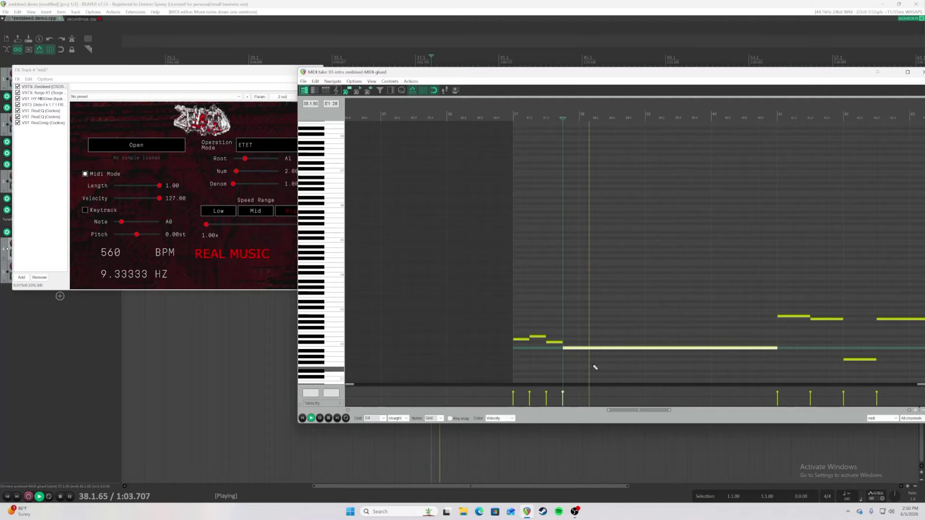
key("space")
key("Down")
key("space")
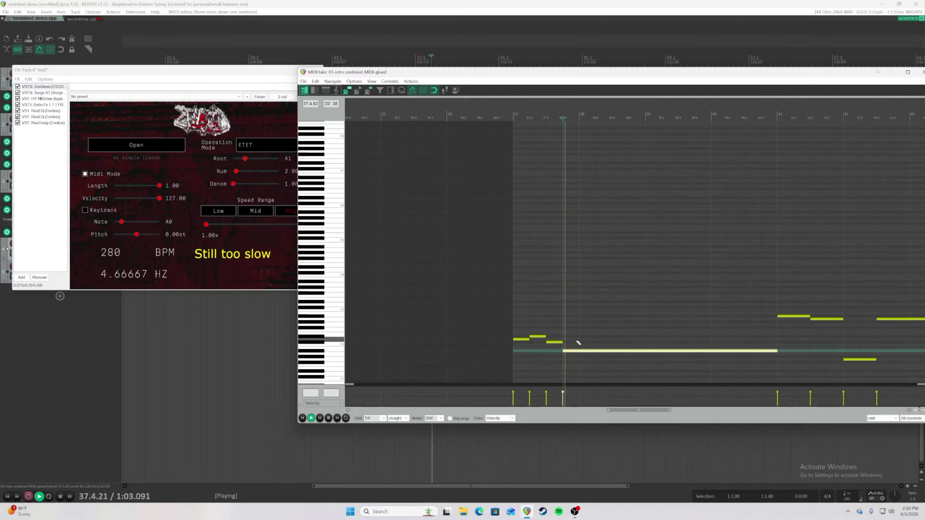
key("space")
Step: Raise the long note by one semitone, play it and stop playback
left_click(579, 377)
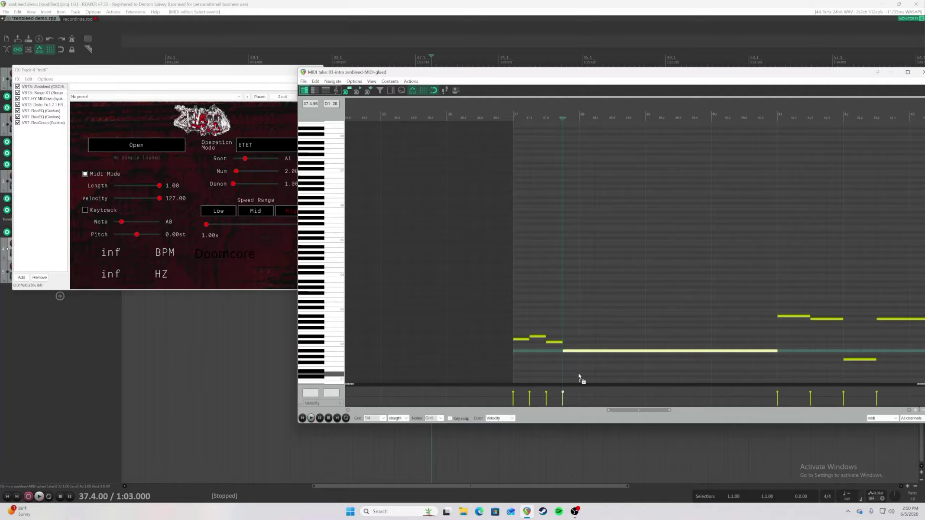
key("Up")
key("space")
key("space")
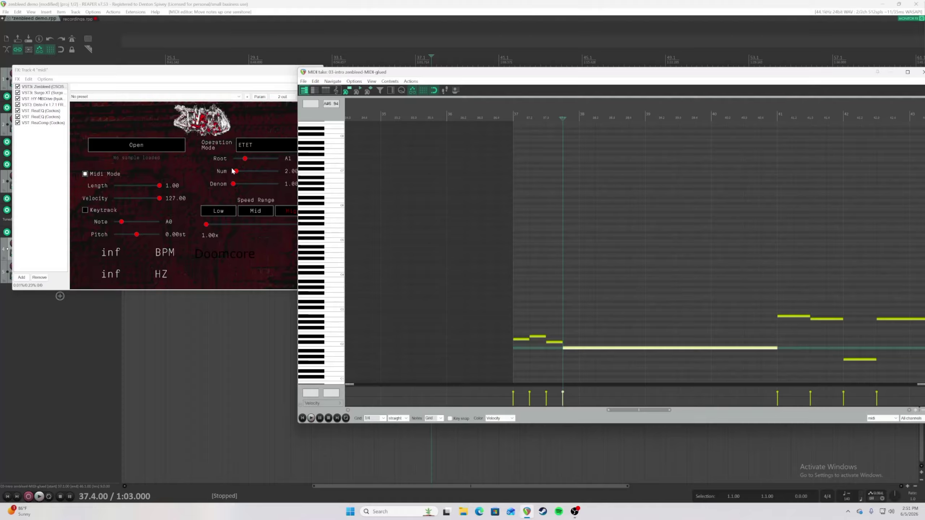
Step: Set Zenbleed's Num to 6 and Denom to 4, and play the clip from 36.4
mouse_move(237, 171)
left_mouse_down()
mouse_move(249, 172)
mouse_move(242, 184)
left_mouse_up()
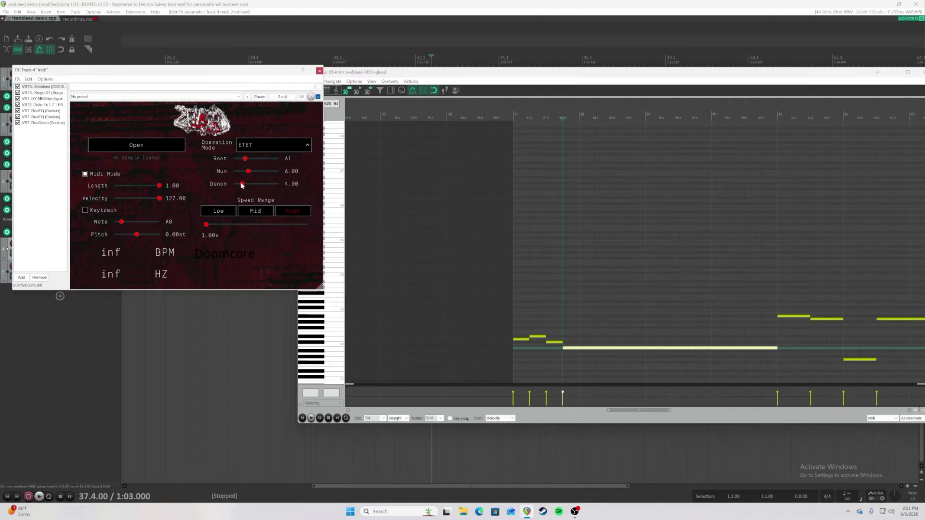
left_click(500, 325)
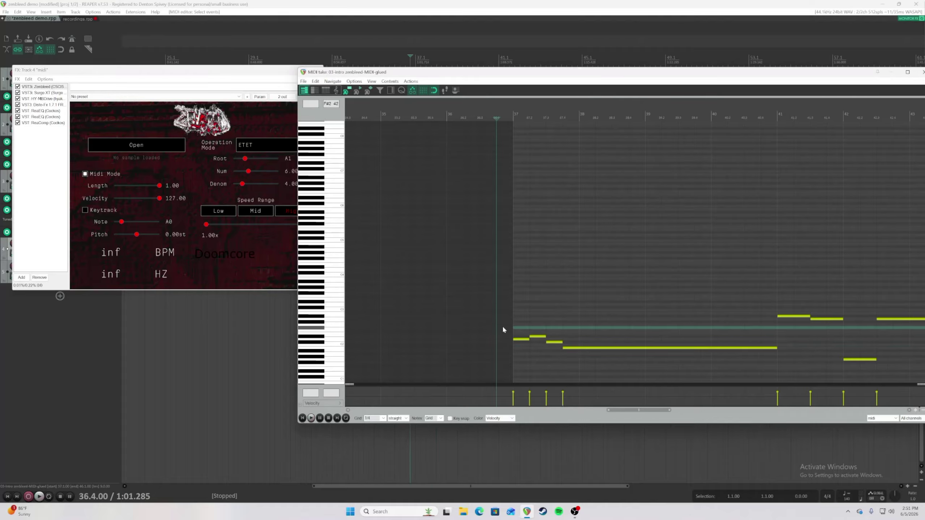
key("space")
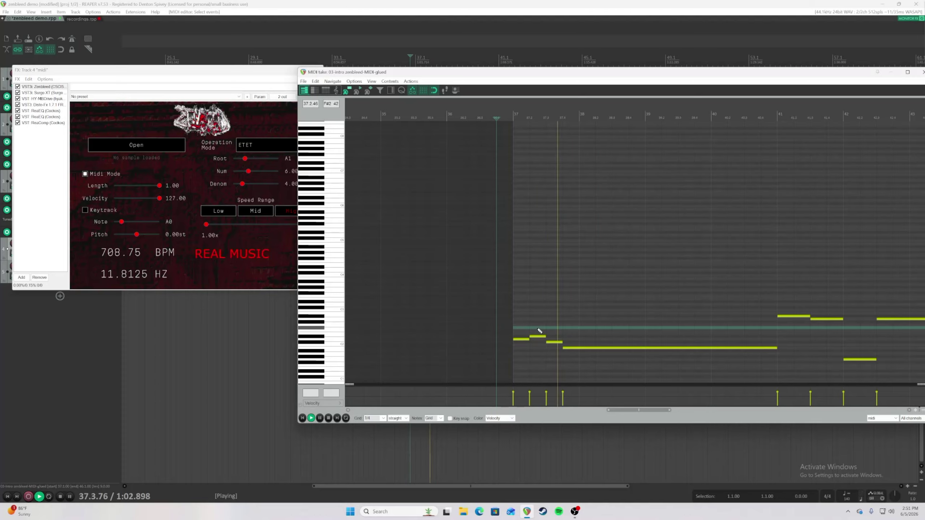
Step: Select the long note, stop playback and raise the note another semitone
left_click_drag(595, 332, 611, 368)
key("space")
key("Up")
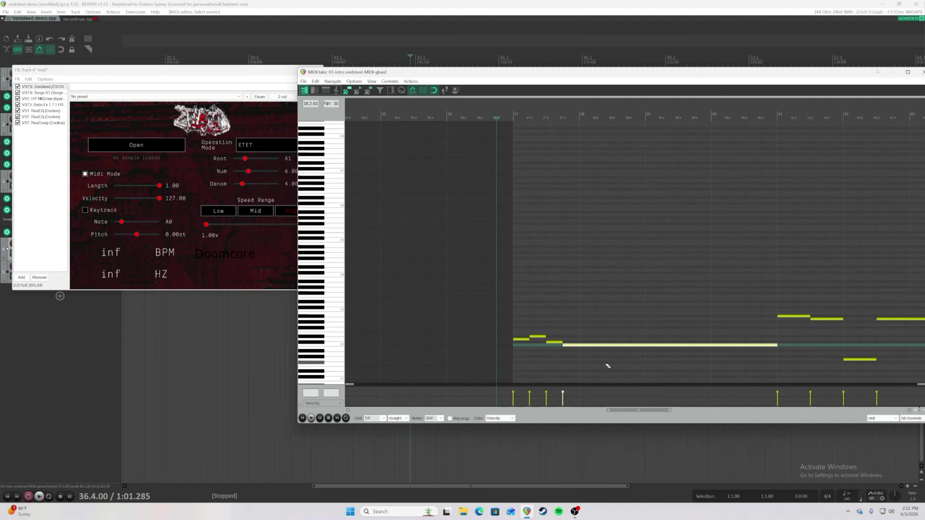
Step: Play the clip's higher notes from just before bar 41 with the 6 to 4 ratio, and stop playback
left_click(277, 263)
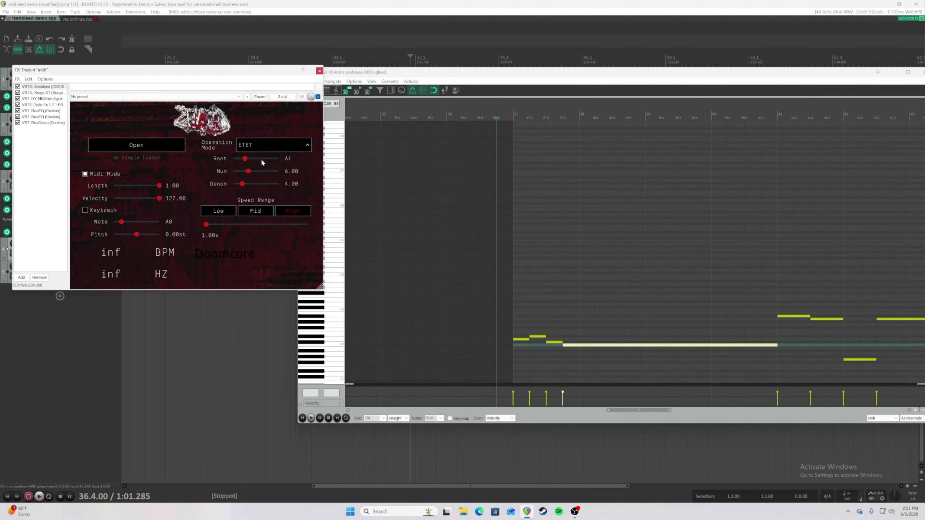
scroll(528, 244, "down", 3)
left_click(754, 327)
key("space")
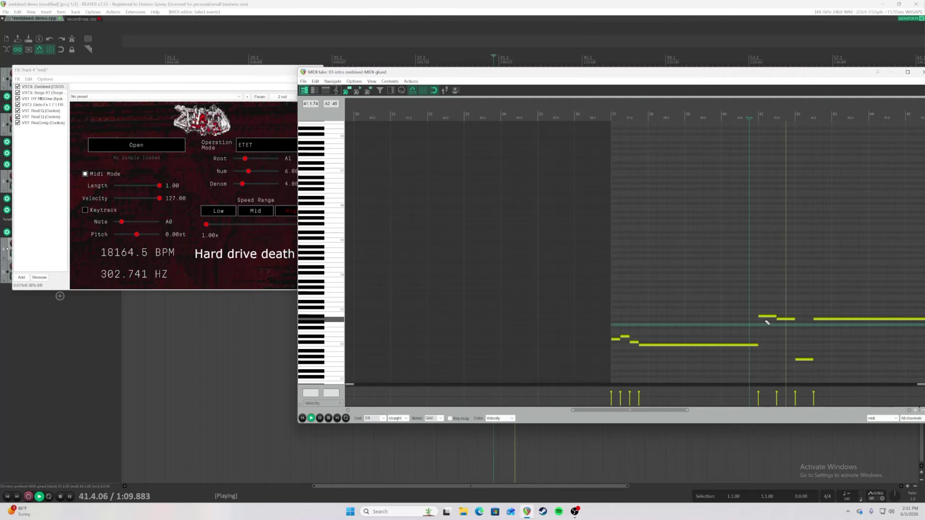
key("space")
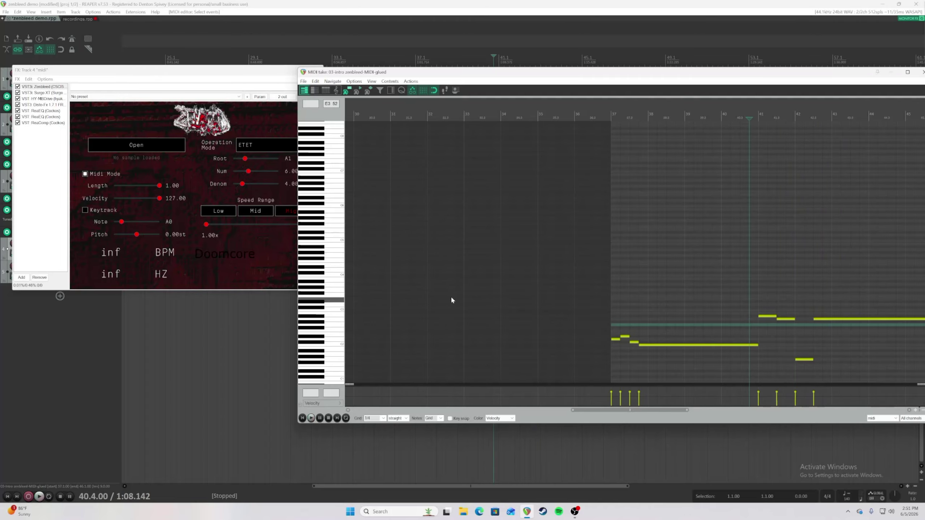
Step: Return Zenbleed's Num to 2 and Denom to 1
left_click(243, 189)
left_click_drag(241, 171, 239, 185)
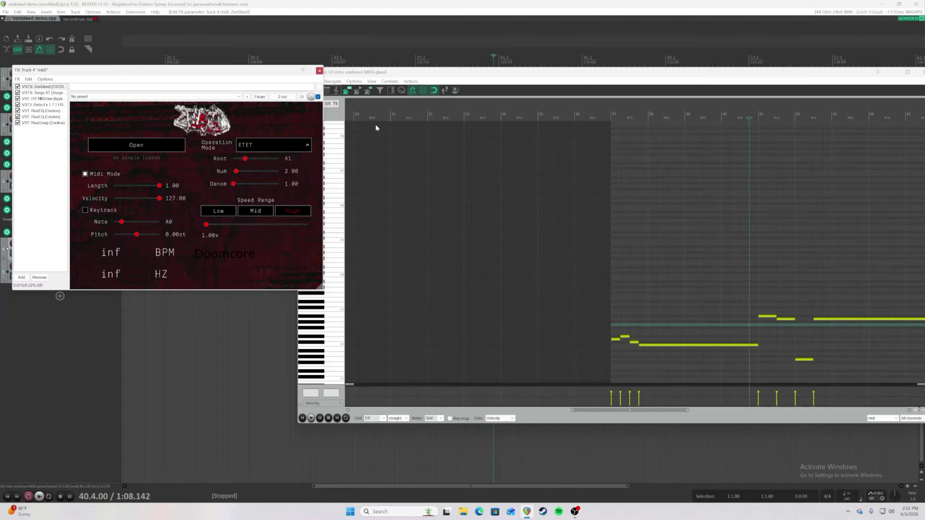
Step: Close the MIDI editor and the midi track's effects window, with the edit cursor placed just before the sample track's clip
left_click_drag(436, 77, 267, 227)
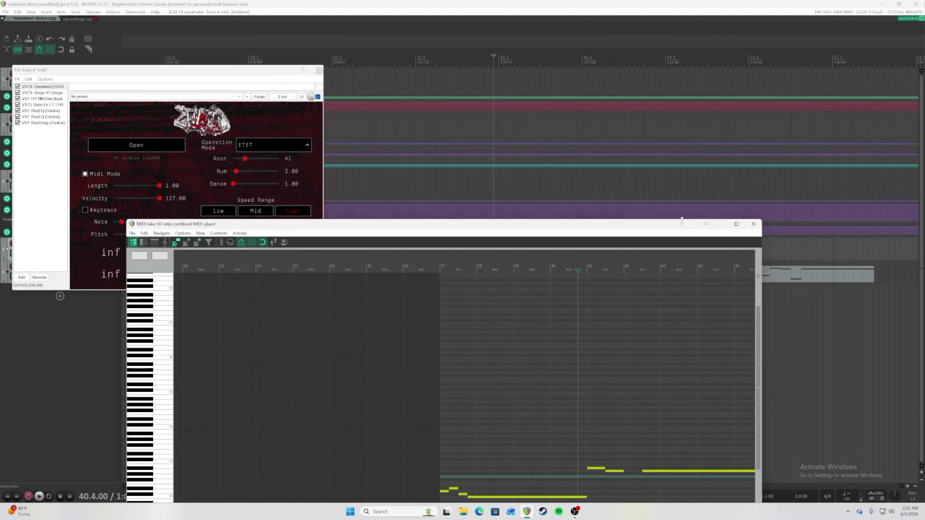
left_click(754, 224)
left_click(679, 296)
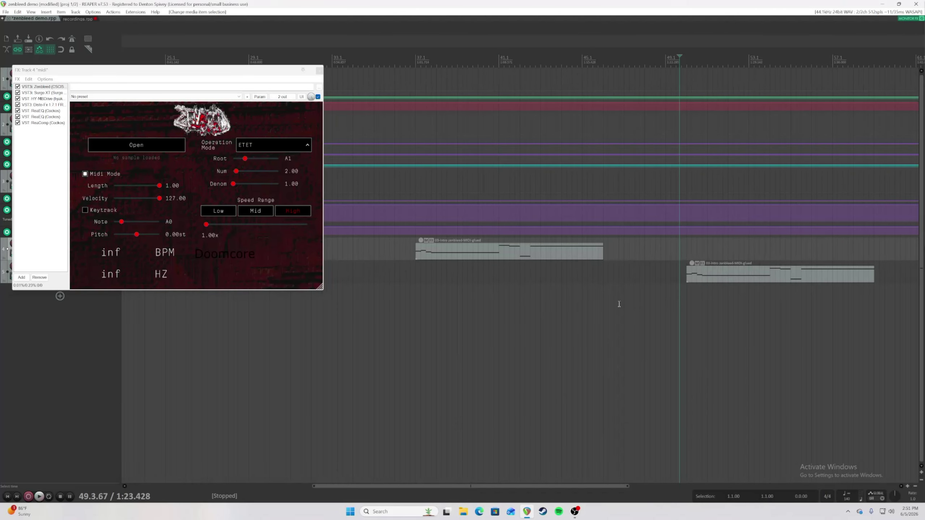
left_click(319, 70)
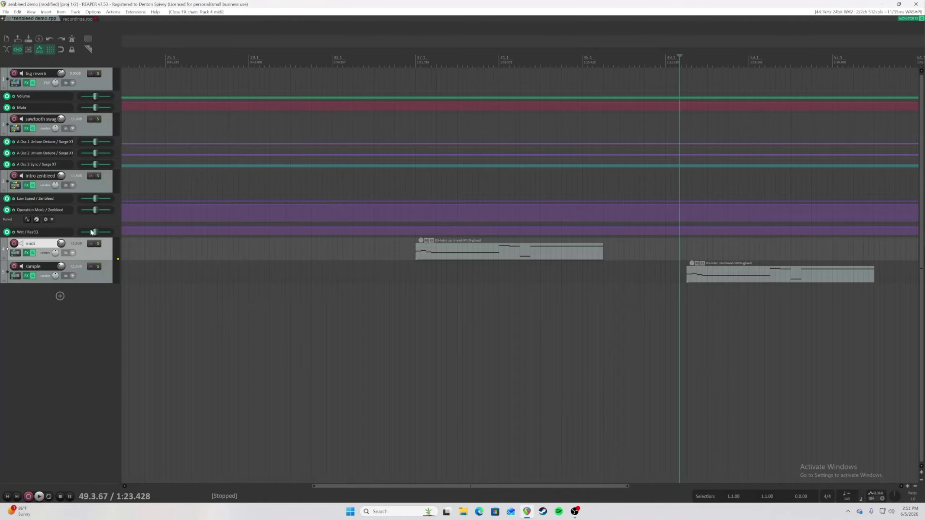
Step: Open the sample track's effects chain and play its clip from the start near bar 50, stopping after about a bar
left_click(26, 276)
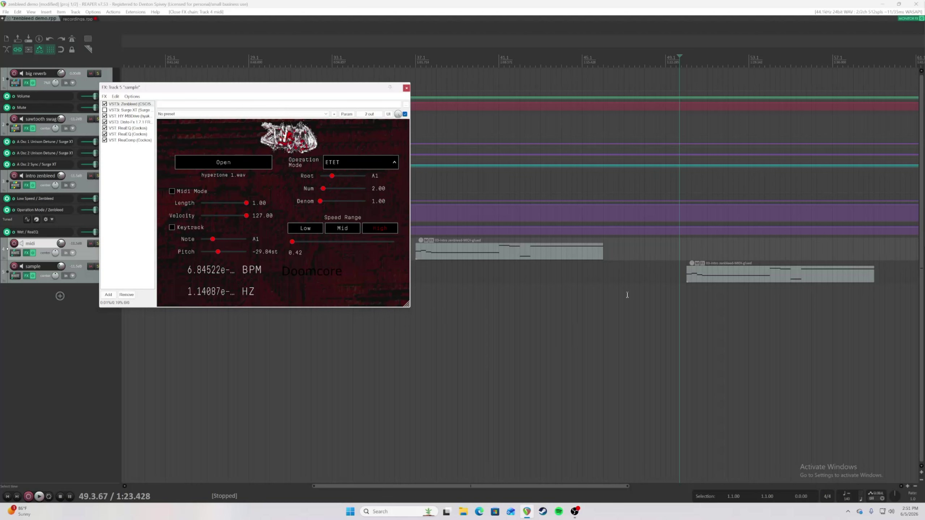
left_click(685, 271)
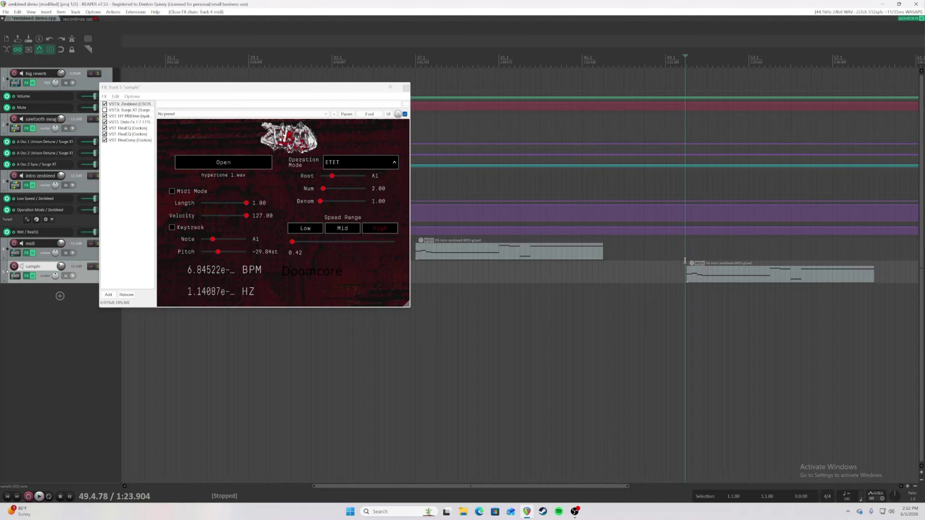
scroll(690, 314, "up", 6)
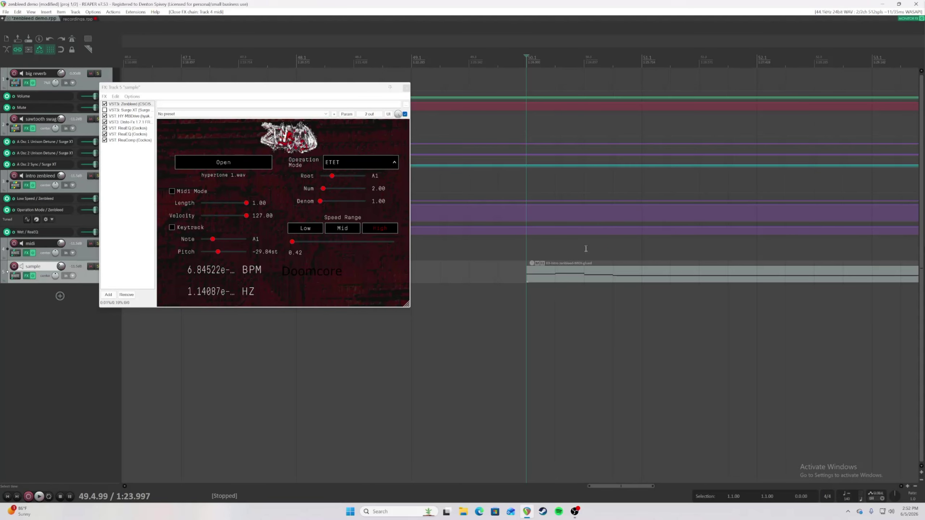
scroll(581, 265, "down", 5)
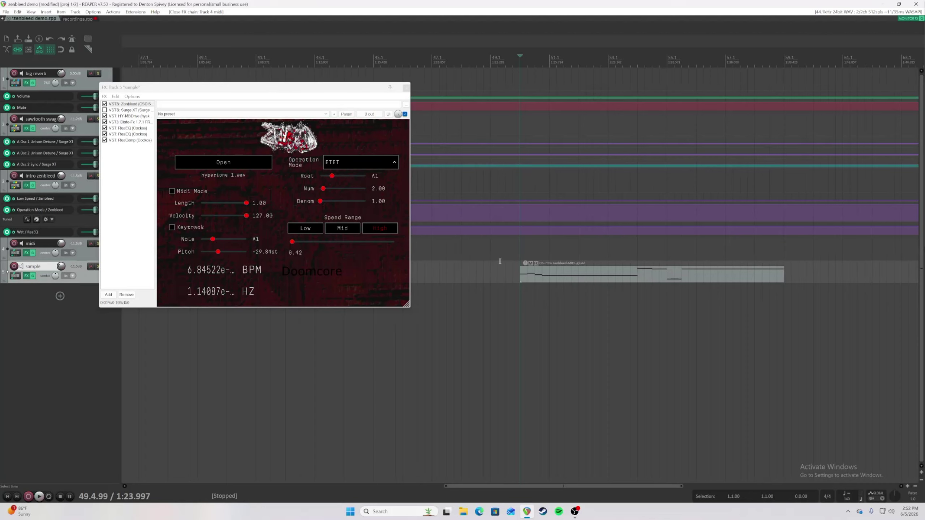
key("space")
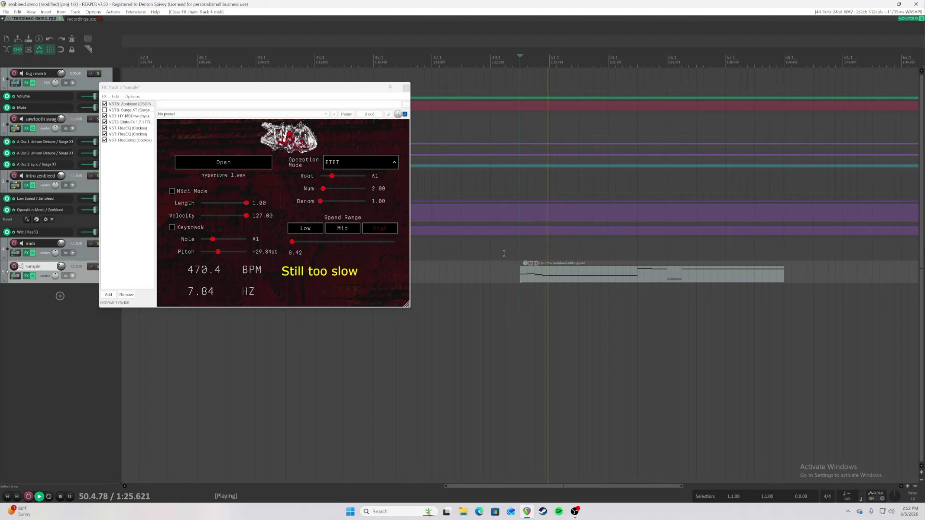
key("space")
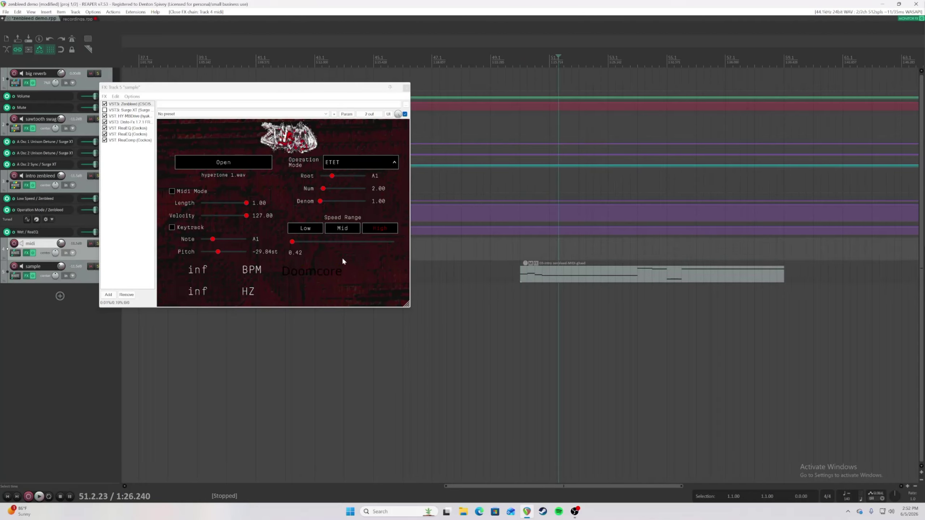
Step: Raise the sample track's Zenbleed speed to 256x during playback, replay from bar 51, and stop
key("space")
left_click_drag(289, 241, 398, 253)
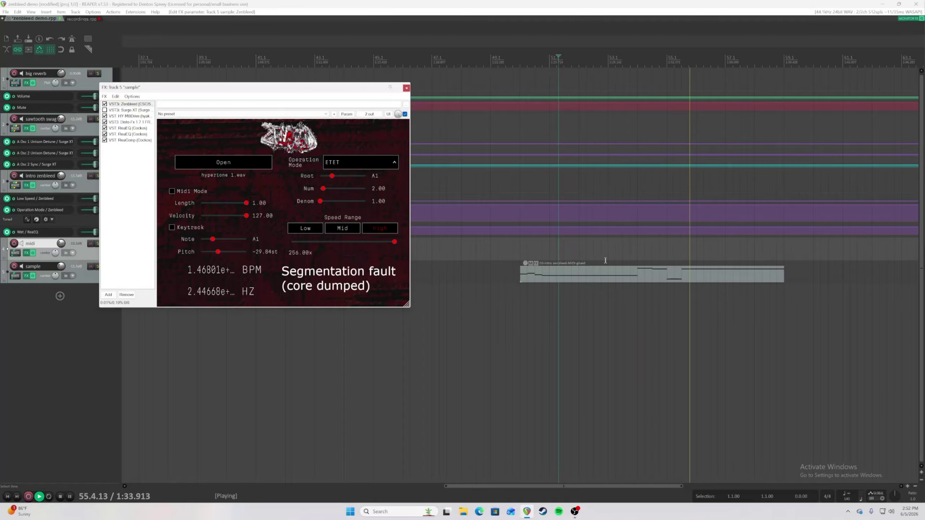
left_click(544, 251)
left_click_drag(395, 241, 406, 256)
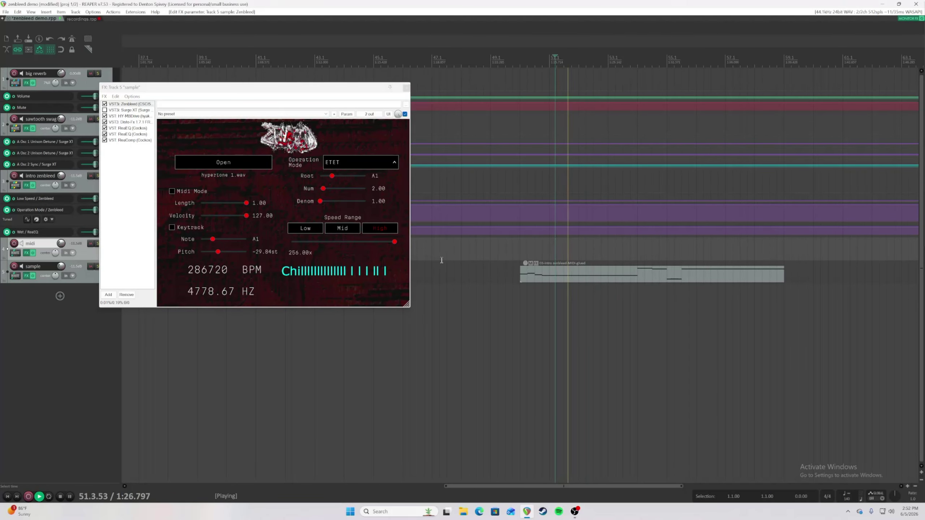
key("space")
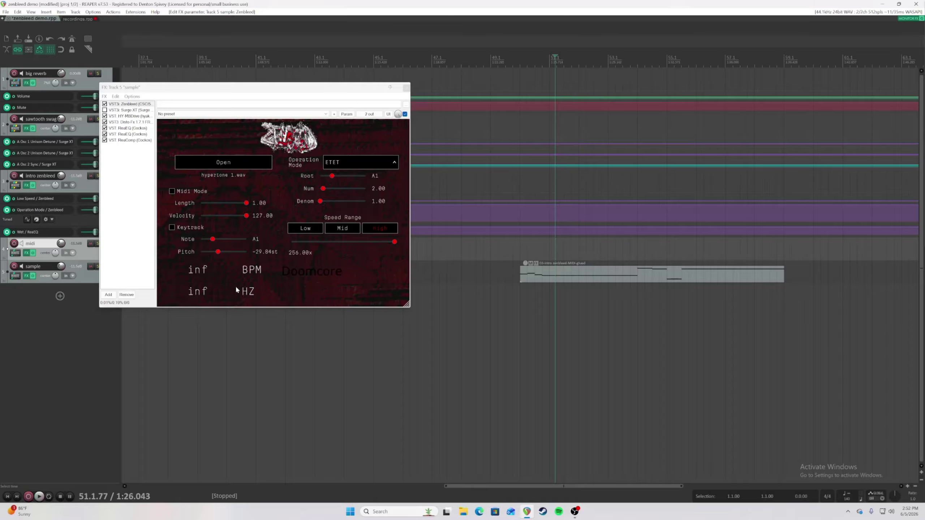
Step: Play the sample track's clip from bar 51 several times in short bursts to audition the 256x speed, ending with playback stopped
key("space")
key("space")
key("space")
key("space")
key("space")
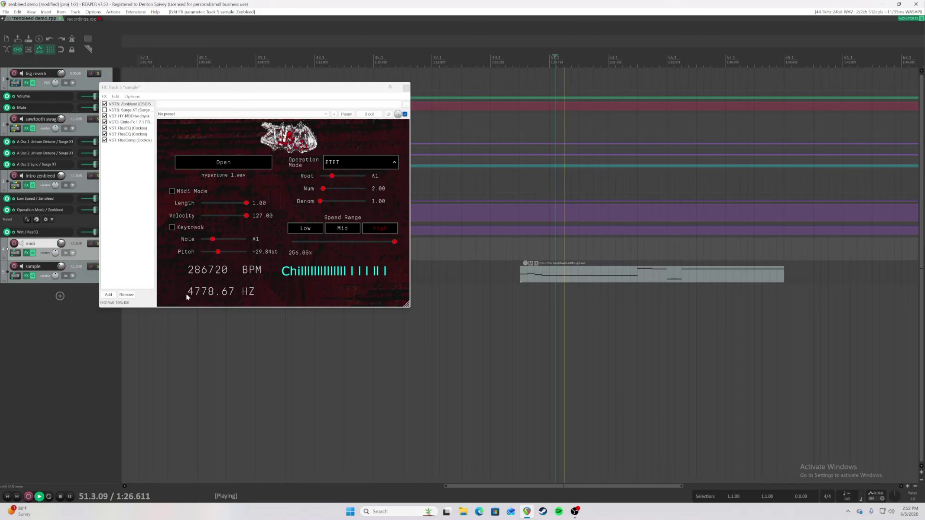
key("space")
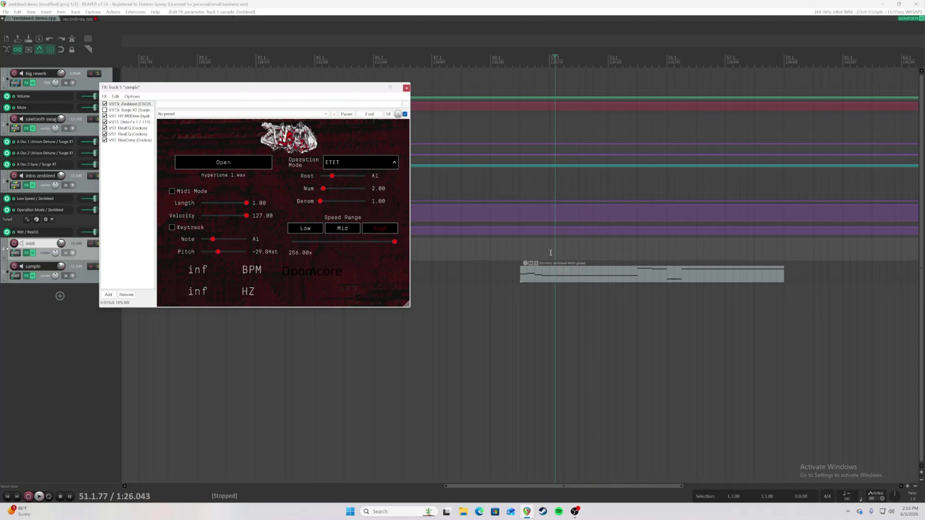
Step: Place the edit cursor near bar 50.2 and raise the sample track's Zenbleed Pitch to 42.64 st and on to 79.37 st
left_click(531, 253)
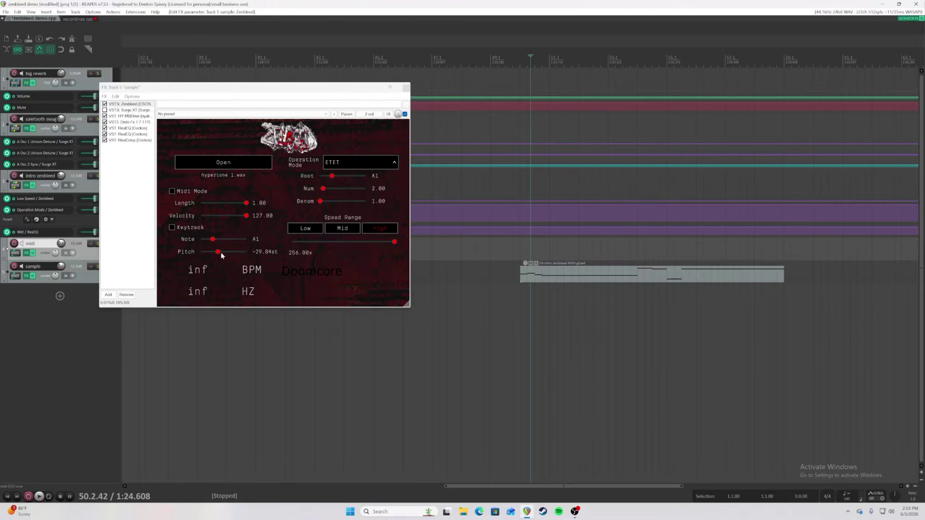
left_click_drag(218, 253, 232, 258)
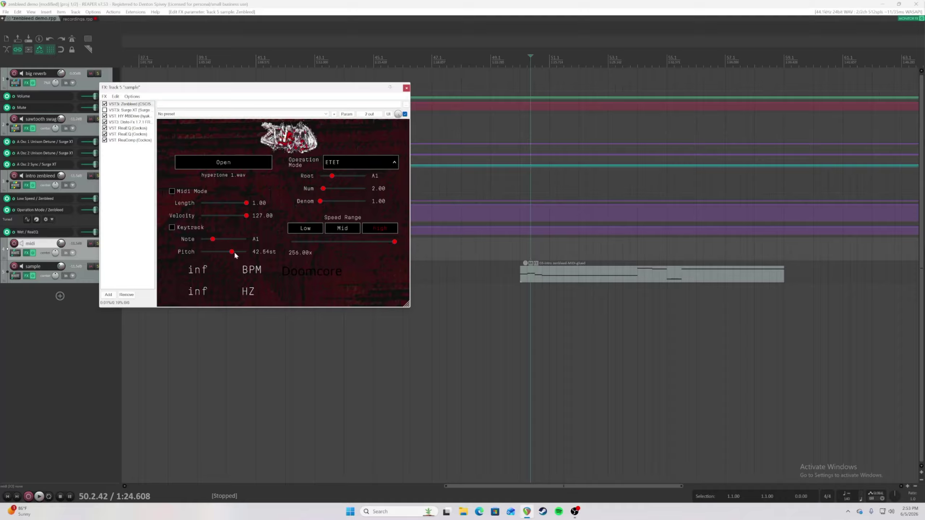
left_click_drag(235, 255, 241, 256)
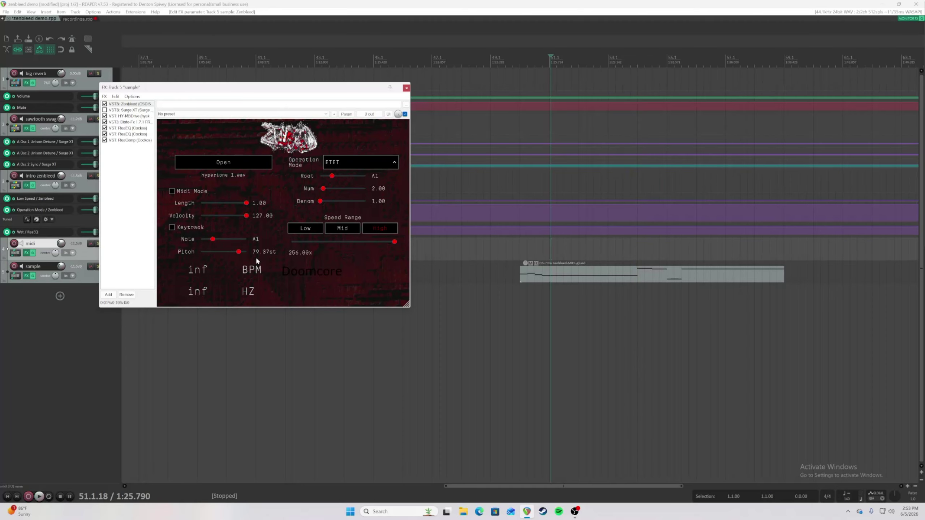
Step: Lower the sample track's Zenbleed Pitch to -40.00 st and speed to 5.29x while auditioning the clip, and stop playback
left_click(326, 242)
left_click_drag(309, 249, 315, 246)
key("space")
mouse_move(234, 255)
left_mouse_down()
mouse_move(203, 253)
mouse_move(256, 252)
mouse_move(216, 256)
mouse_move(230, 263)
mouse_move(234, 255)
mouse_move(216, 254)
mouse_move(238, 254)
mouse_move(227, 262)
mouse_move(216, 255)
left_mouse_up()
left_click(297, 242)
key("space")
Step: Move the sample track's effects window clear of the midi track's clip and enlarge it to show a bigger Zenbleed interface
scroll(451, 325, "down", 3)
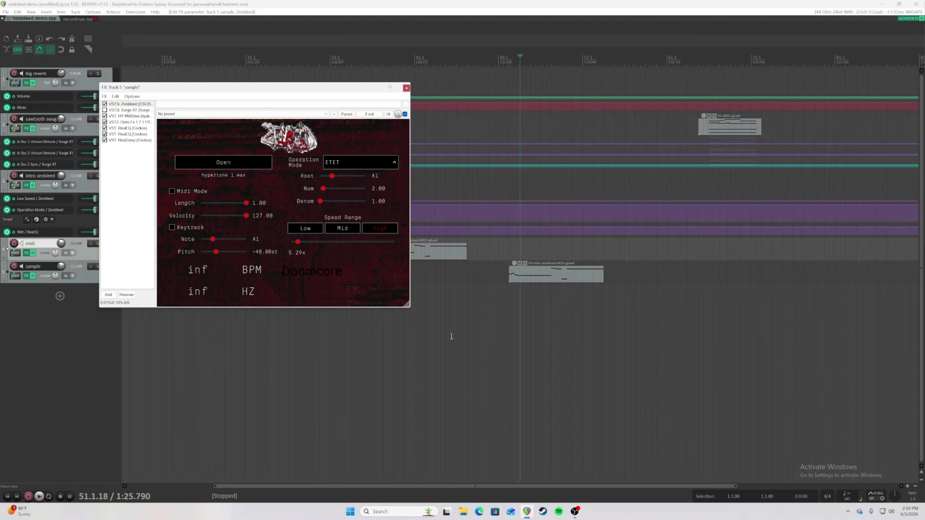
scroll(451, 338, "up", 2)
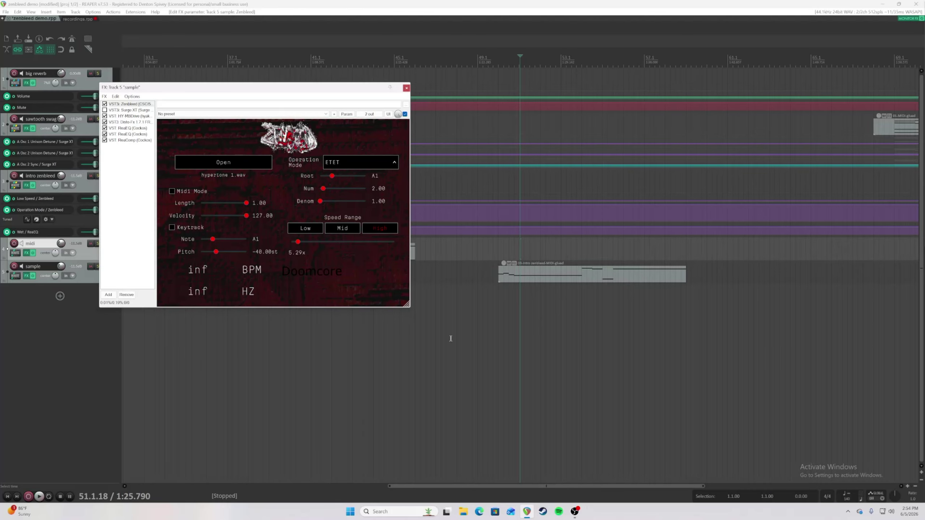
scroll(450, 340, "down", 4)
scroll(450, 341, "up", 1)
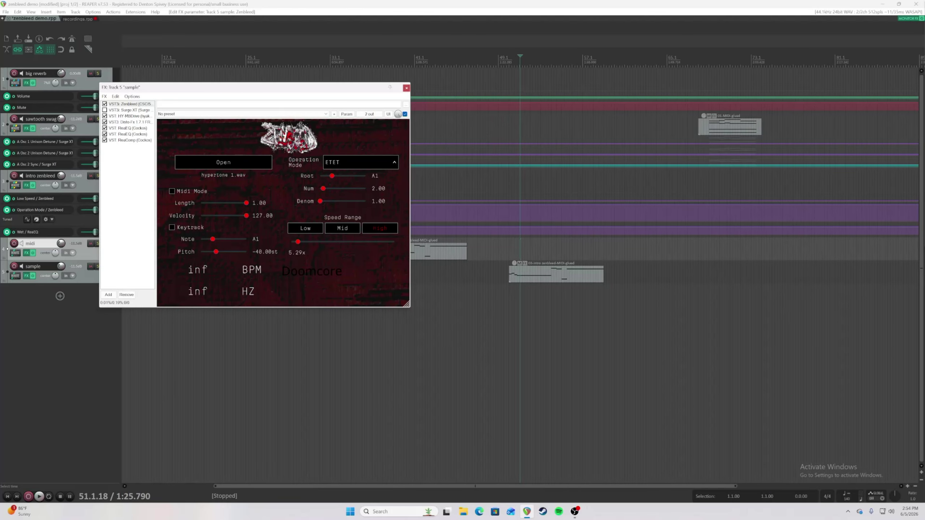
left_click_drag(137, 88, 74, 117)
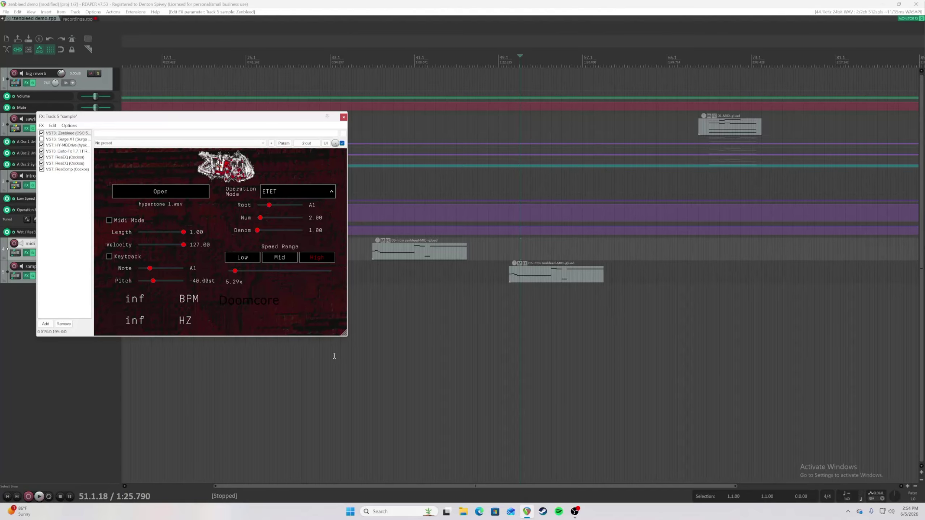
left_click_drag(344, 334, 398, 399)
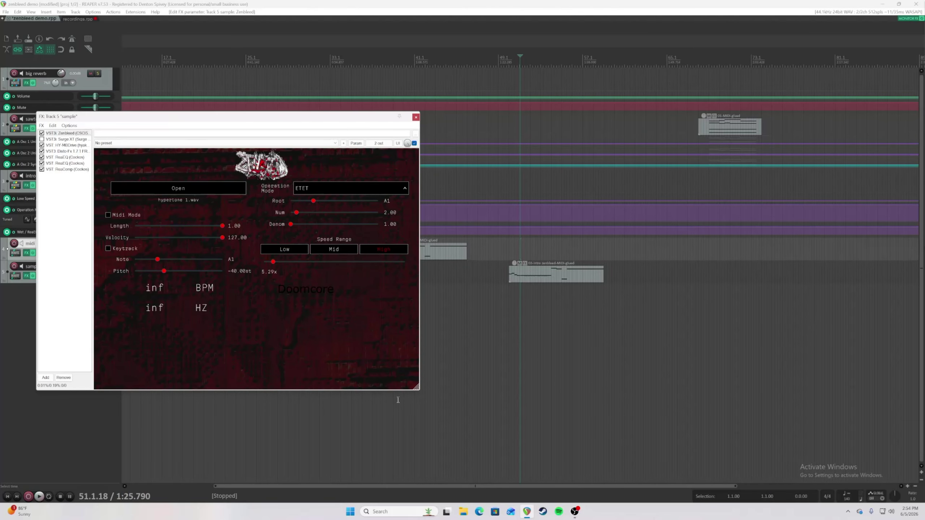